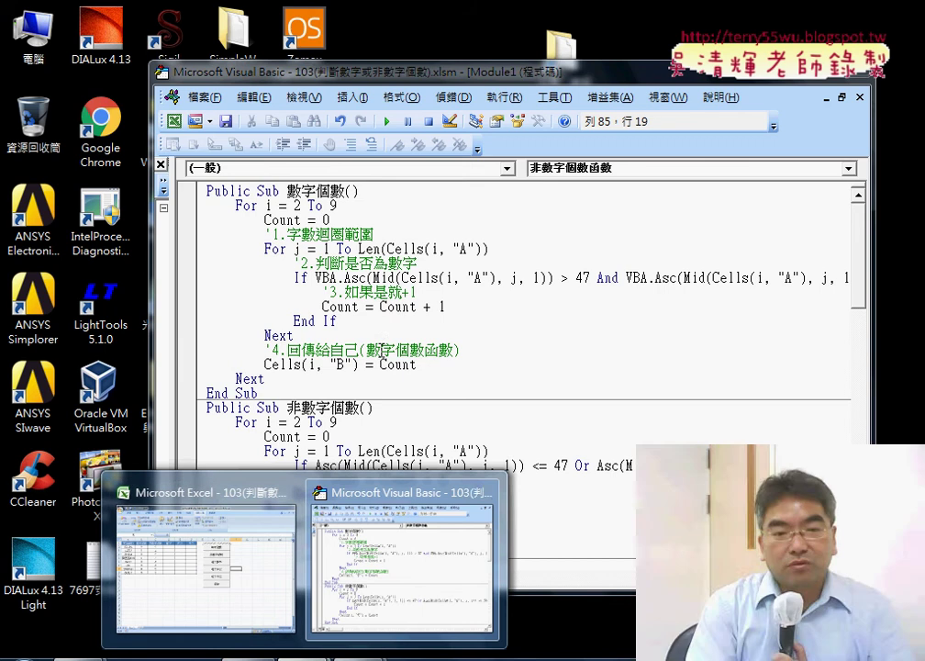
Step: Switch to the Excel worksheet and clear the old counts from columns B and C
left_click(401, 565)
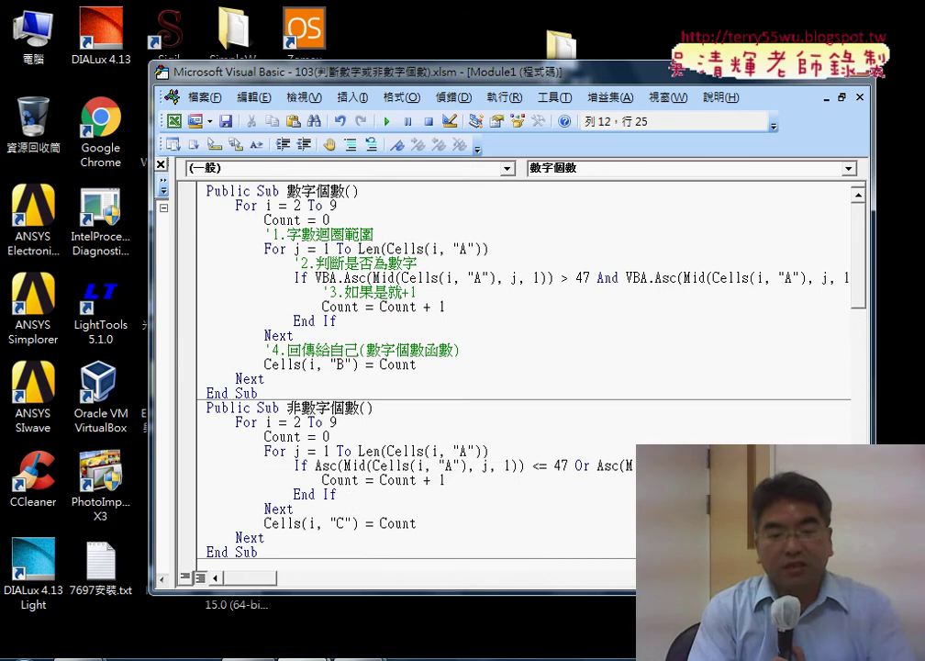
mouse_move(309, 654)
left_click(206, 551)
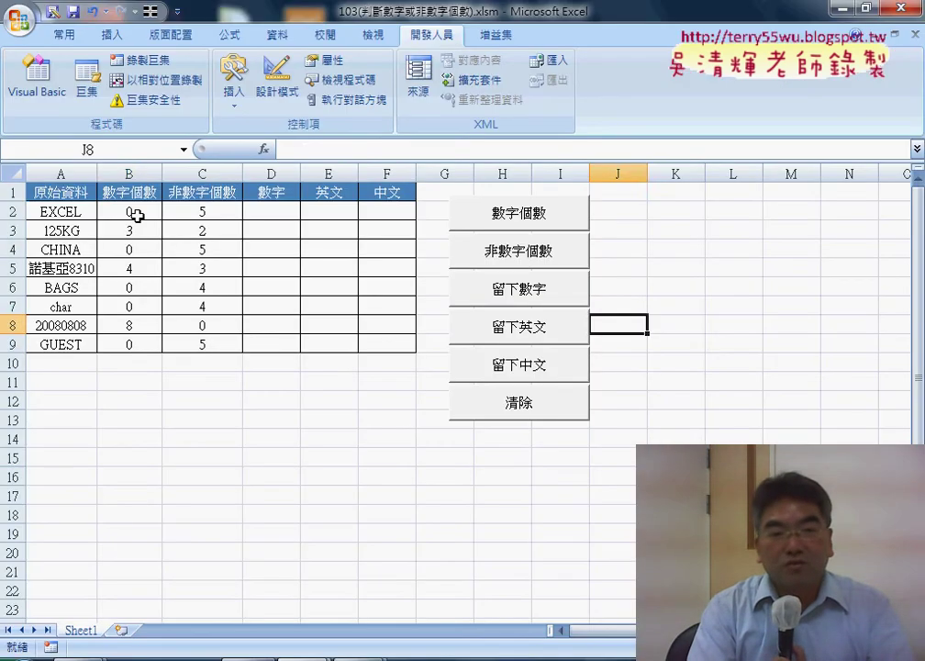
left_click(136, 215)
Step: Enter =數字個數函數(A2) in B2, fill it down to B9, then clear the results
left_click(519, 406)
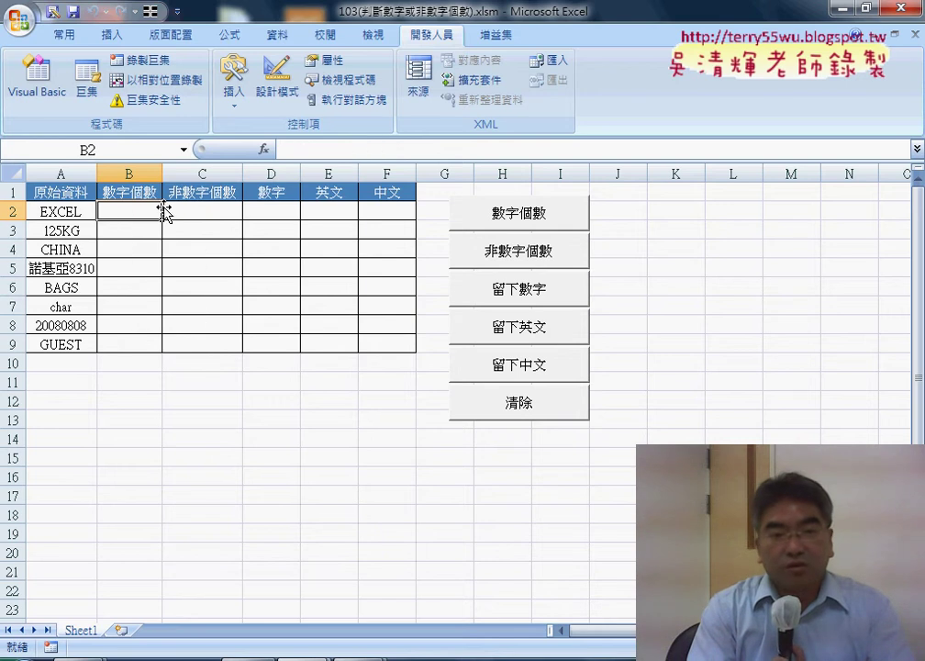
left_click(264, 149)
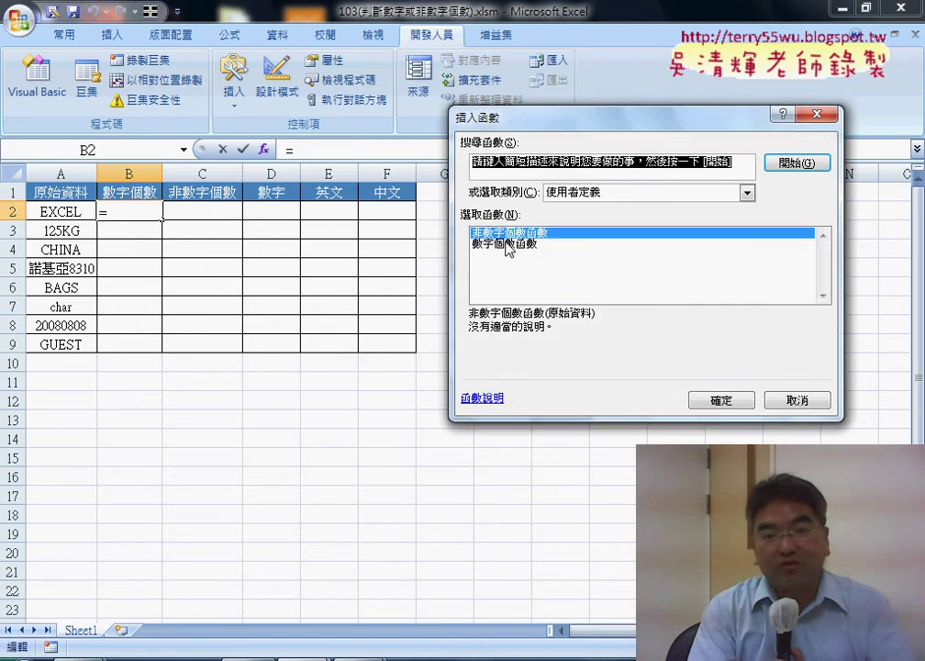
left_click(510, 244)
double_click(511, 244)
left_click(72, 213)
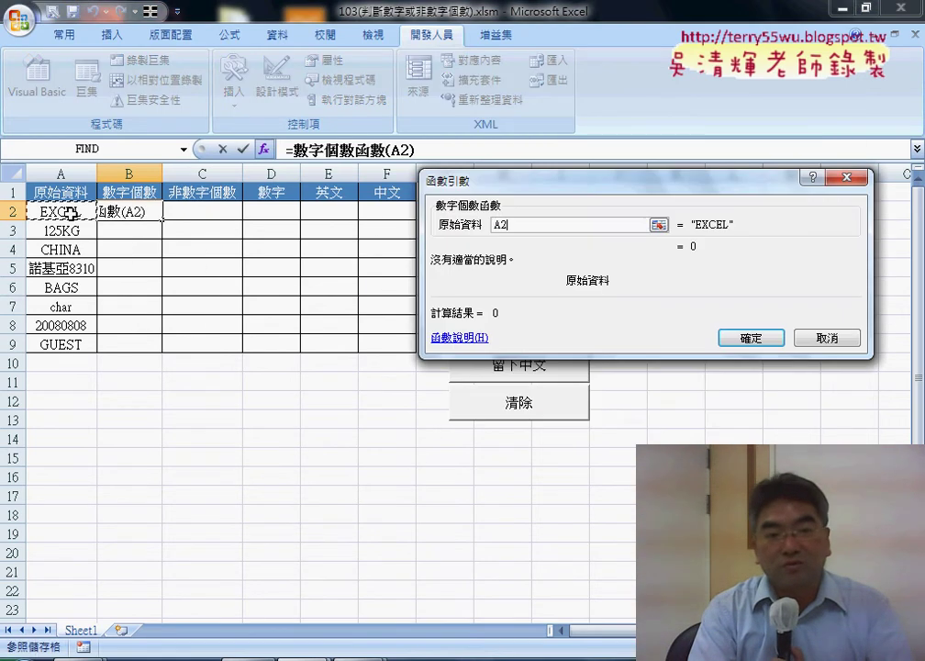
left_click(730, 339)
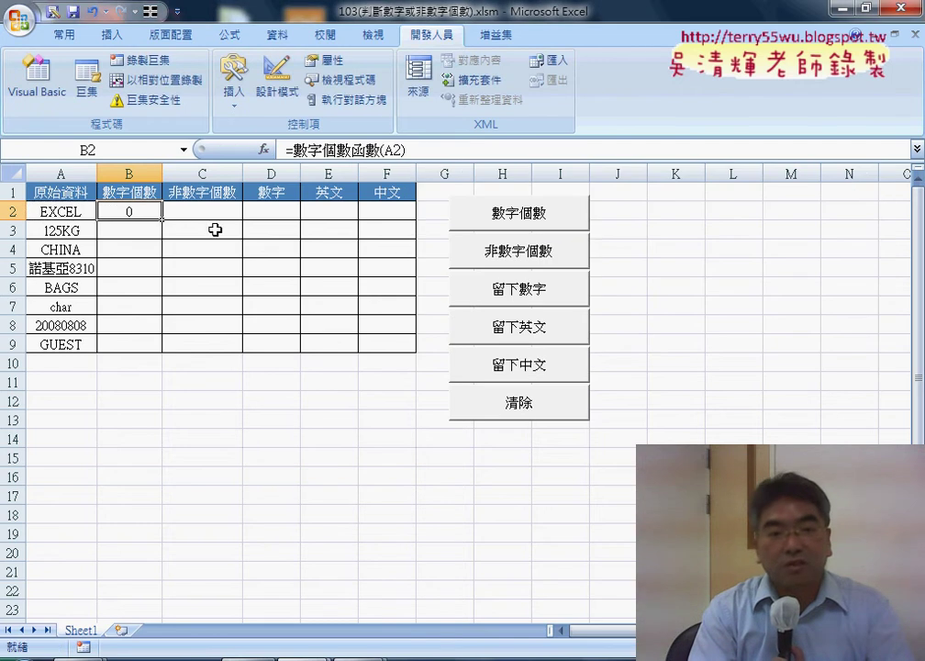
double_click(164, 222)
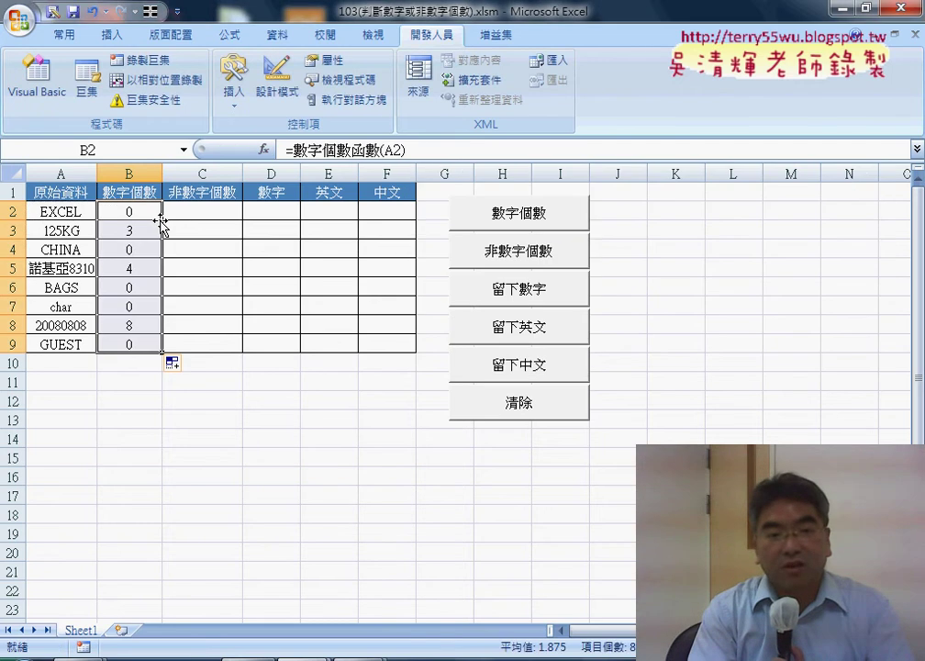
left_click(530, 408)
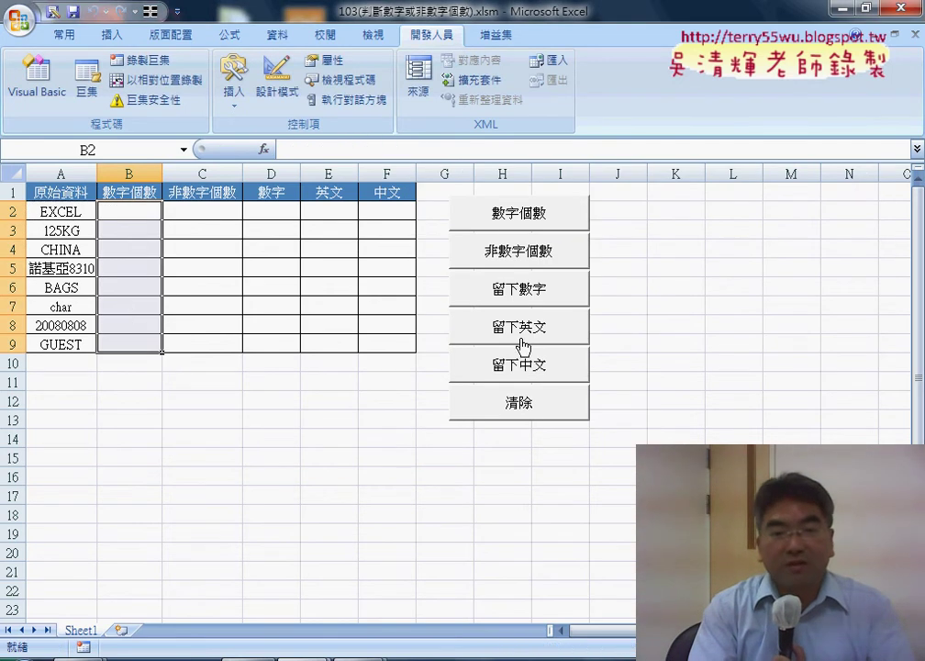
Step: Open the Visual Basic Editor and arrange its code window beside columns B–D
left_click(46, 95)
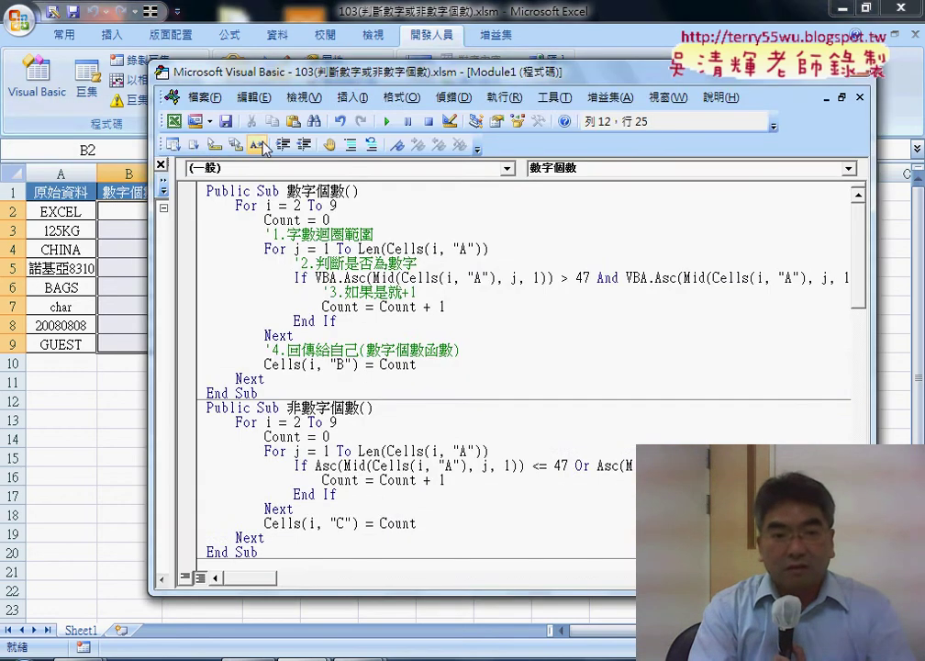
left_click_drag(307, 80, 461, 75)
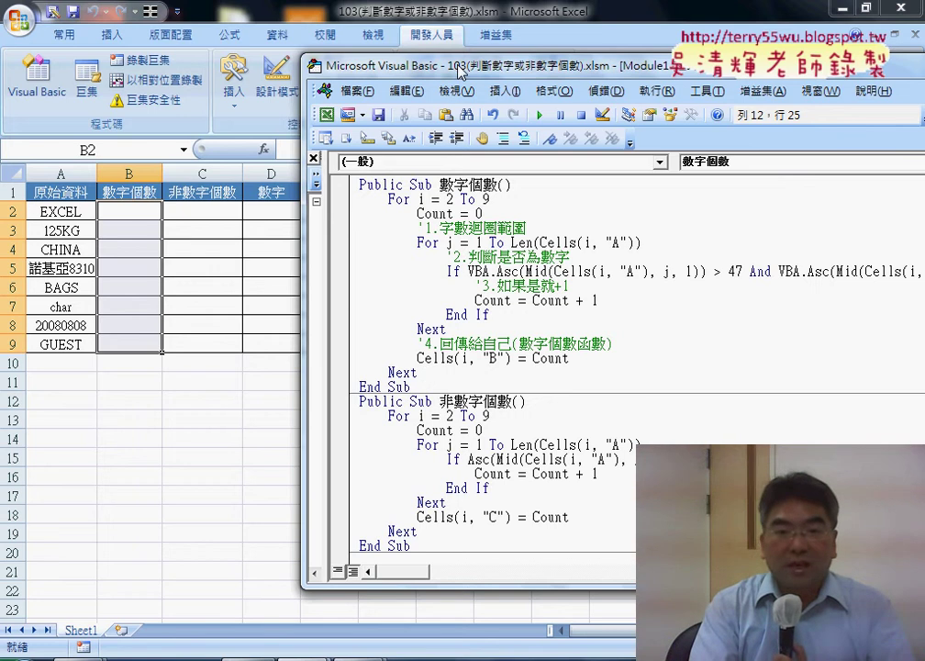
left_click_drag(465, 71, 395, 51)
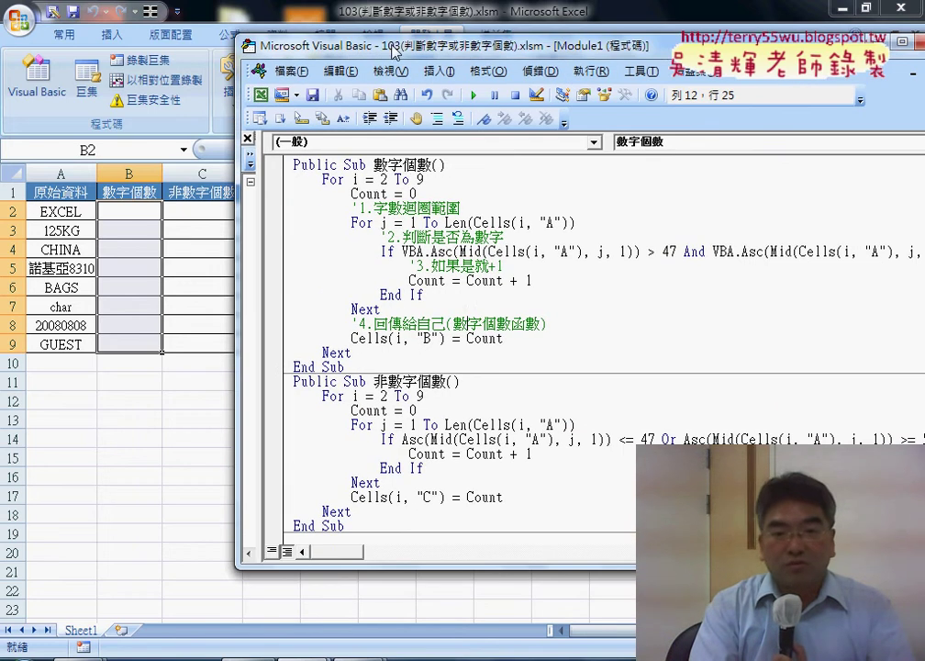
double_click(342, 166)
scroll(444, 237, "down", 3)
scroll(444, 237, "up", 1)
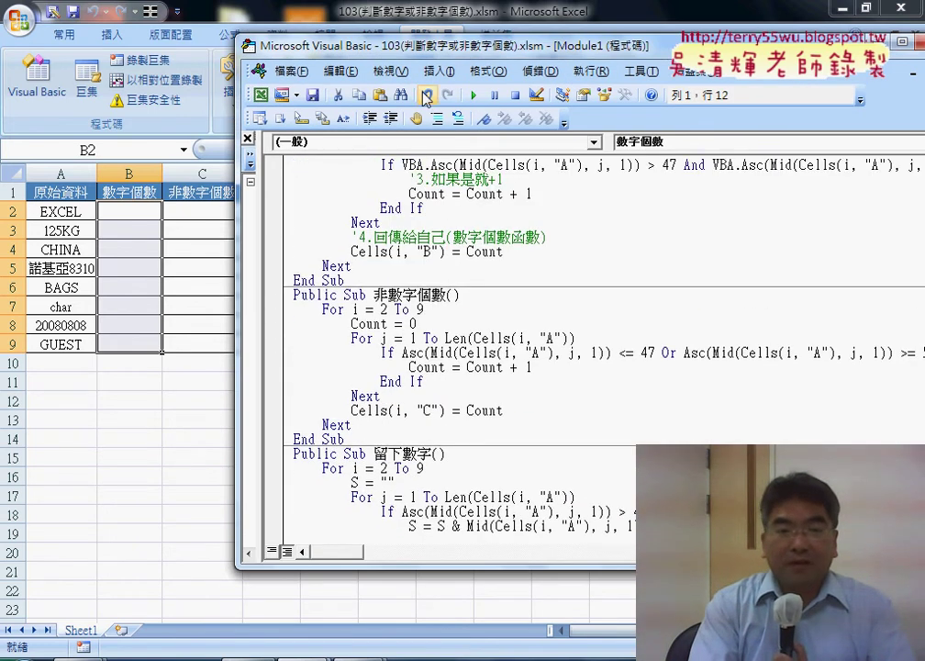
left_click_drag(322, 46, 249, 45)
left_click_drag(884, 250, 881, 441)
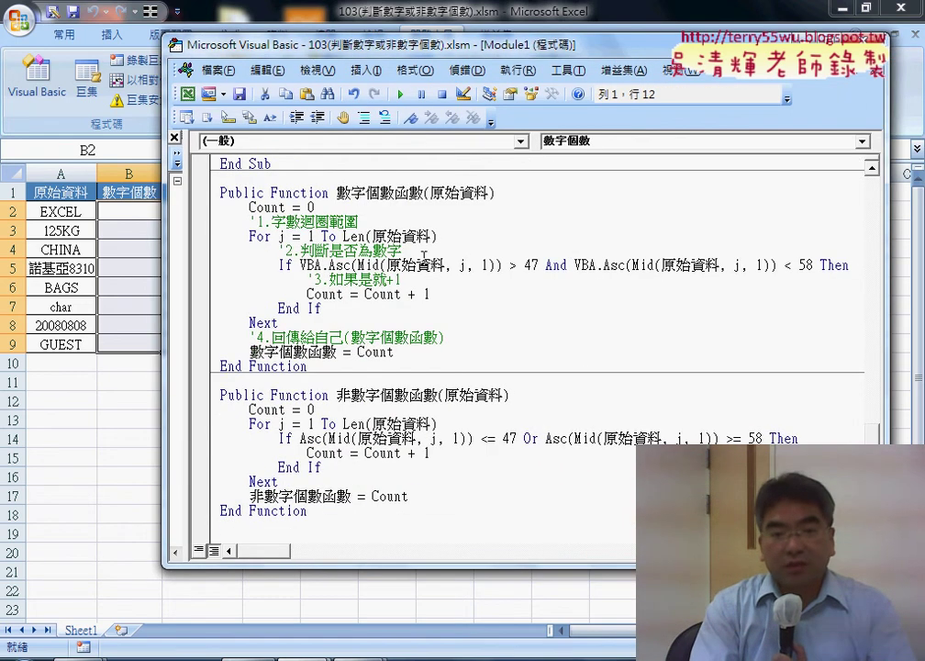
Step: Select the old loop body of 數字個數, from Count = 0 to Cells(i, "B") = Count
left_click_drag(337, 194, 380, 194)
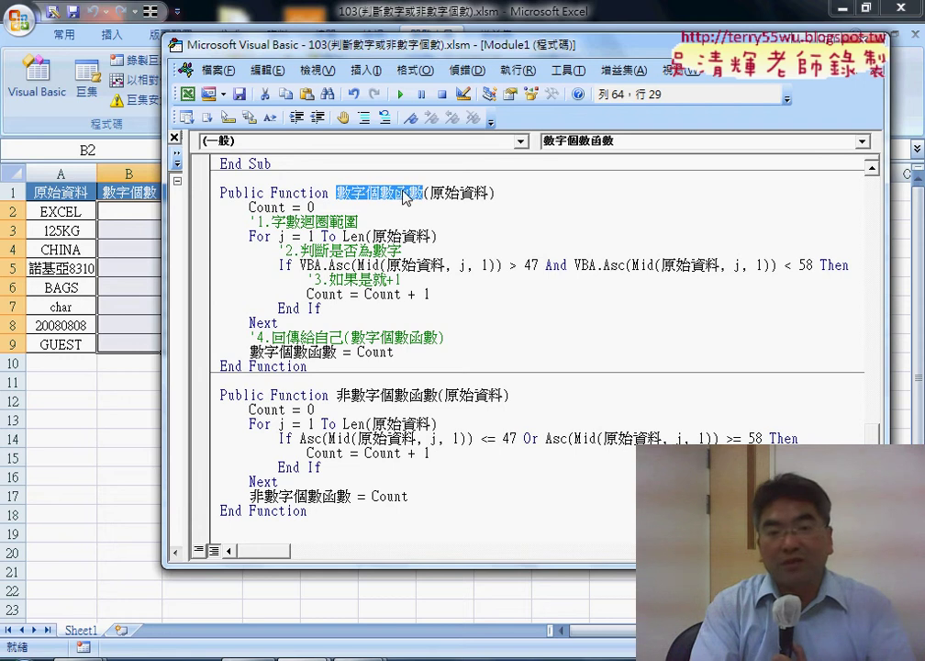
right_click(406, 198)
key("Escape")
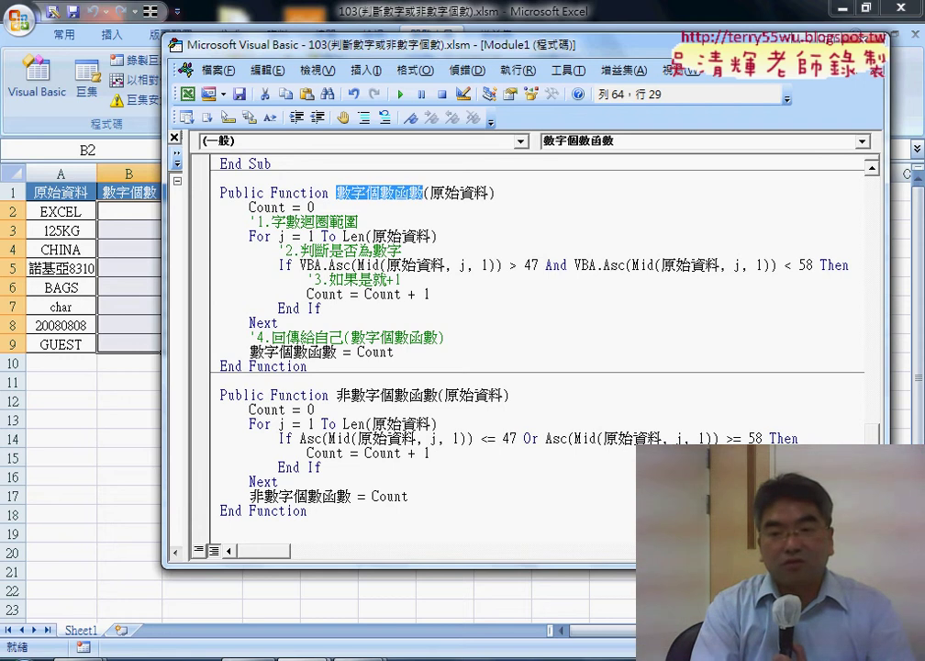
left_click_drag(880, 432, 884, 220)
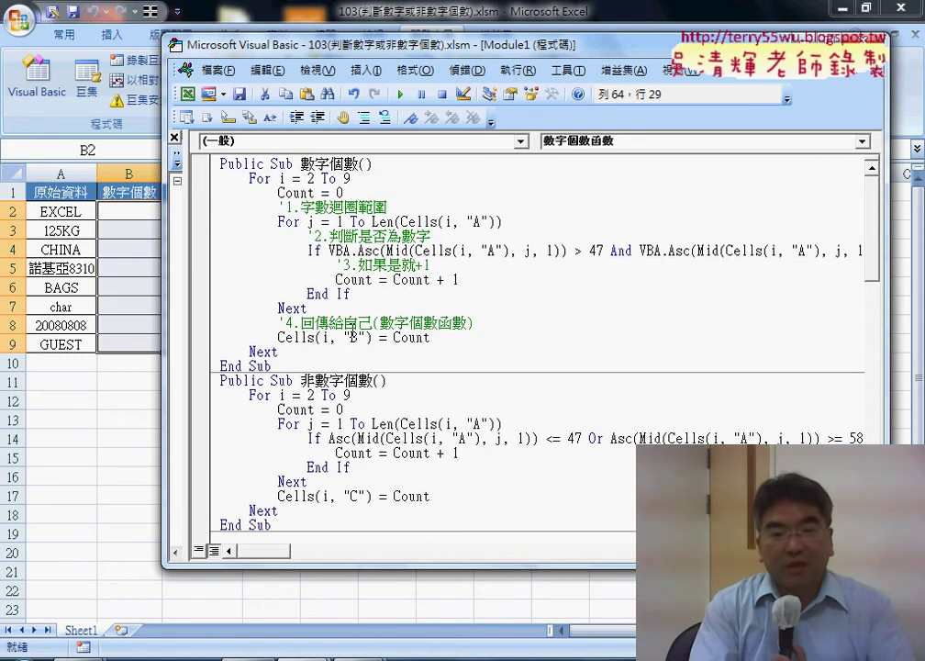
left_click_drag(432, 338, 207, 196)
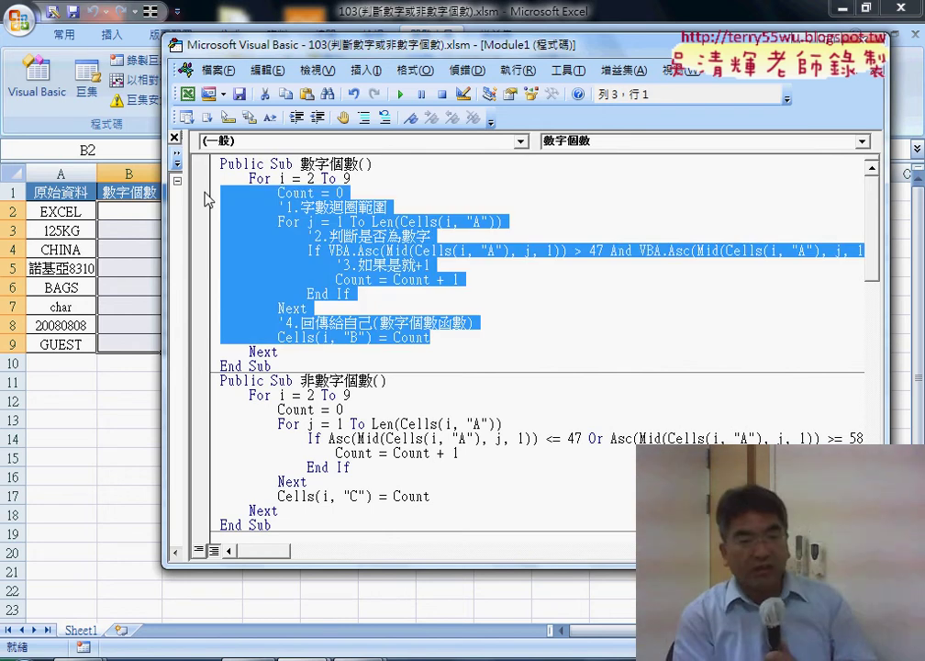
Step: Replace the loop body with cells(i,"B")=數字個數函數 and return to the worksheet
key("Delete")
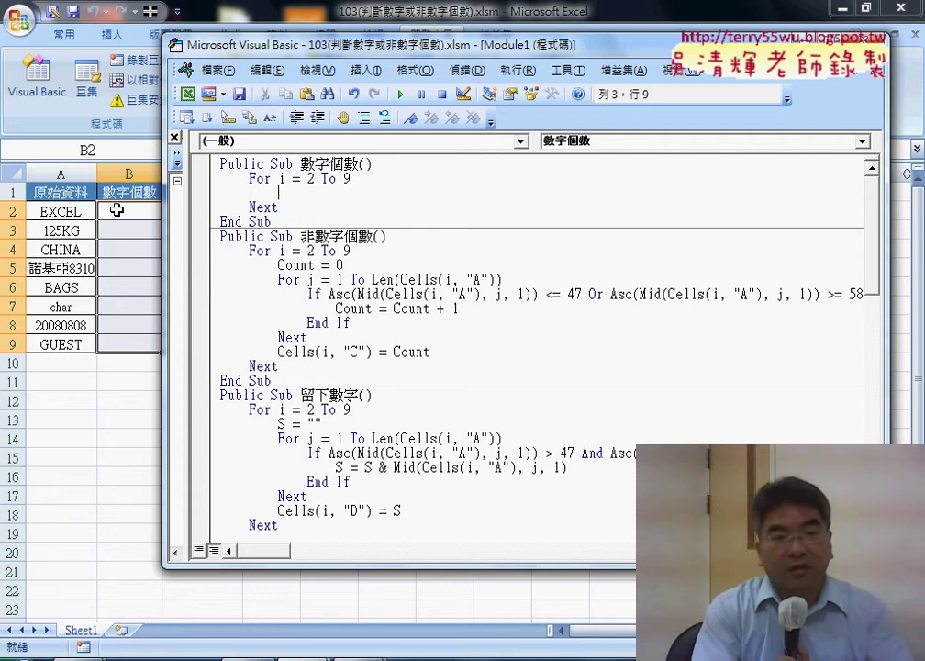
left_click_drag(226, 44, 301, 42)
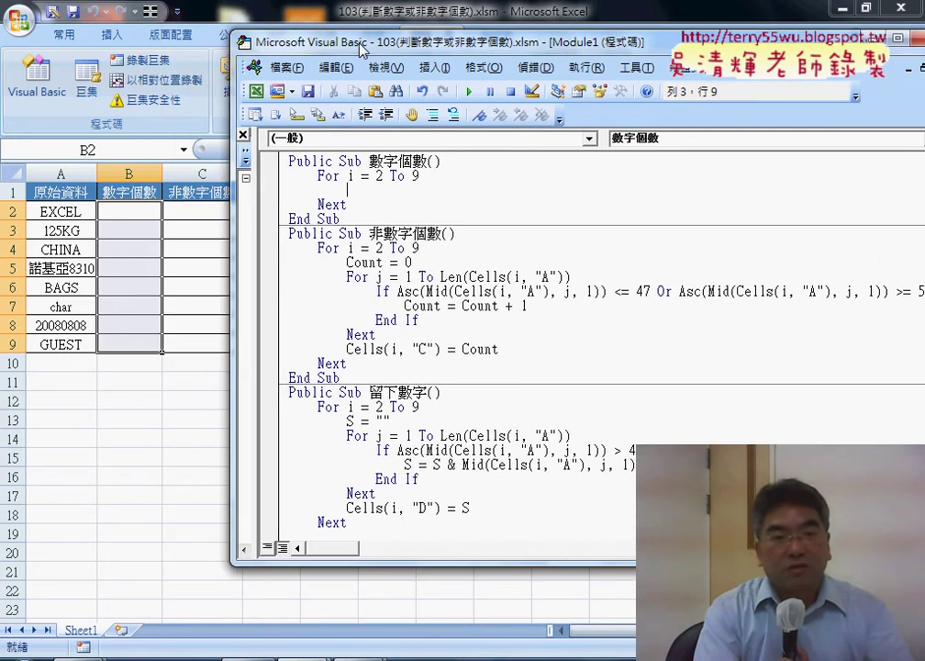
left_click_drag(365, 204, 365, 209)
left_click(364, 193)
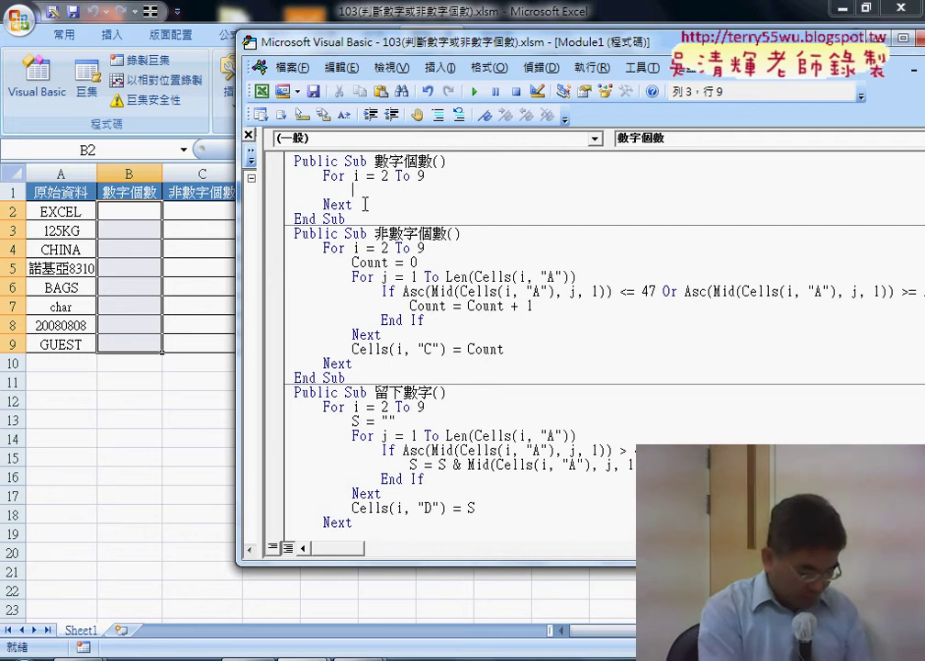
type("cells")
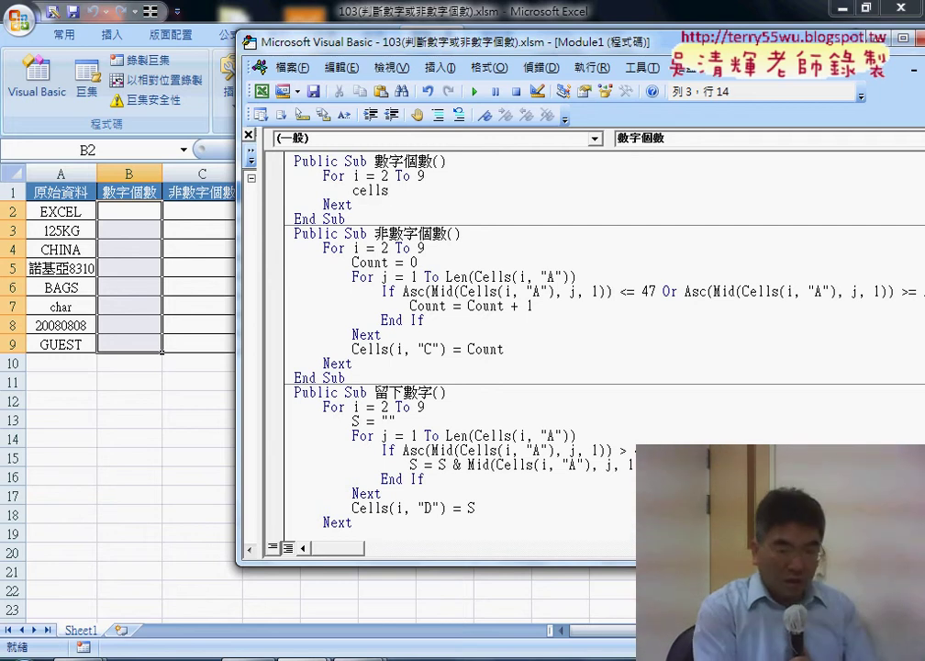
type("(i,")
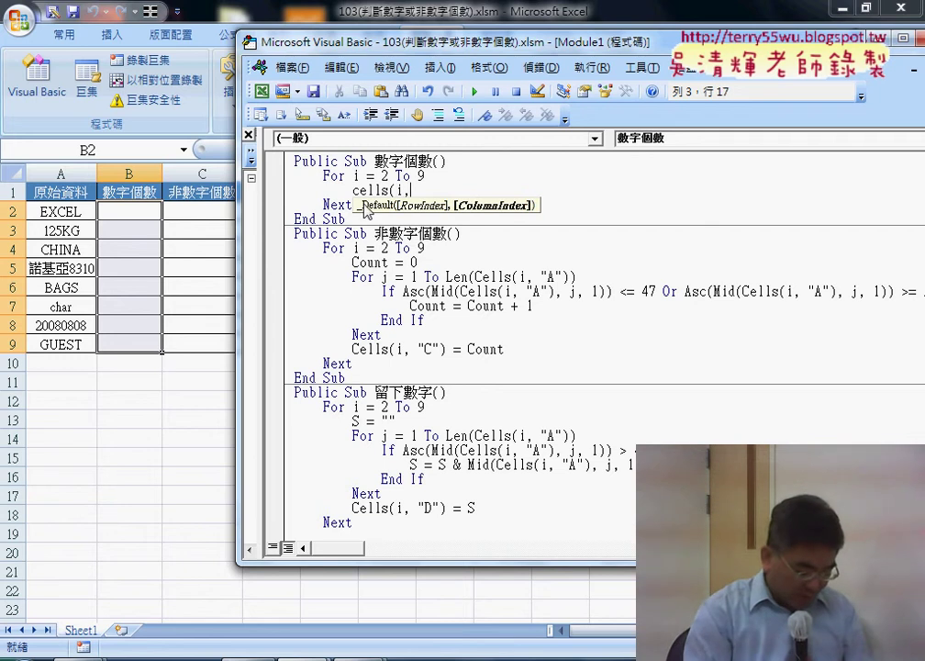
type("\"B\"")
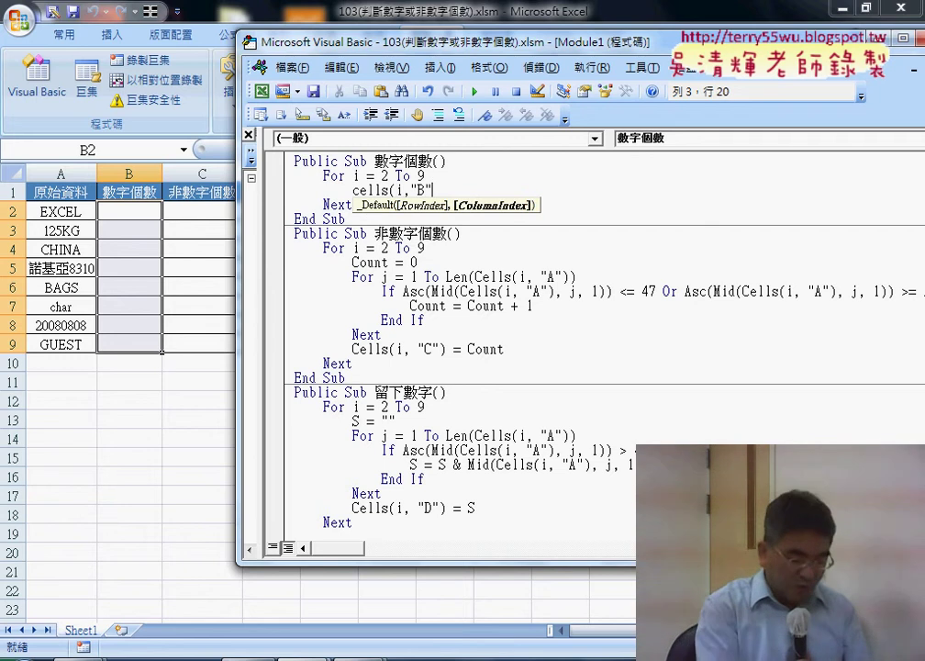
type(")=")
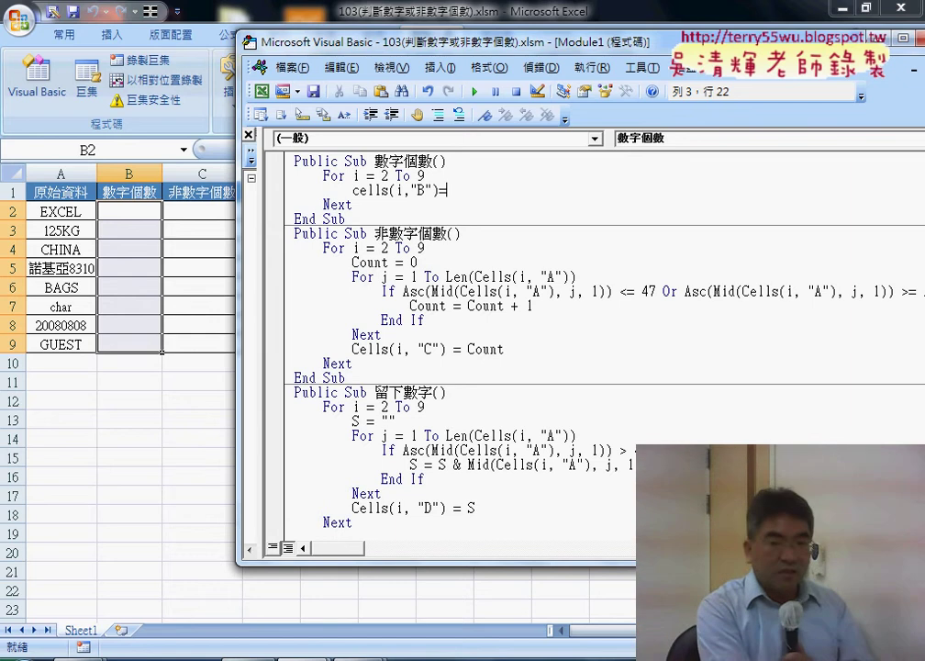
type("數字個數函數")
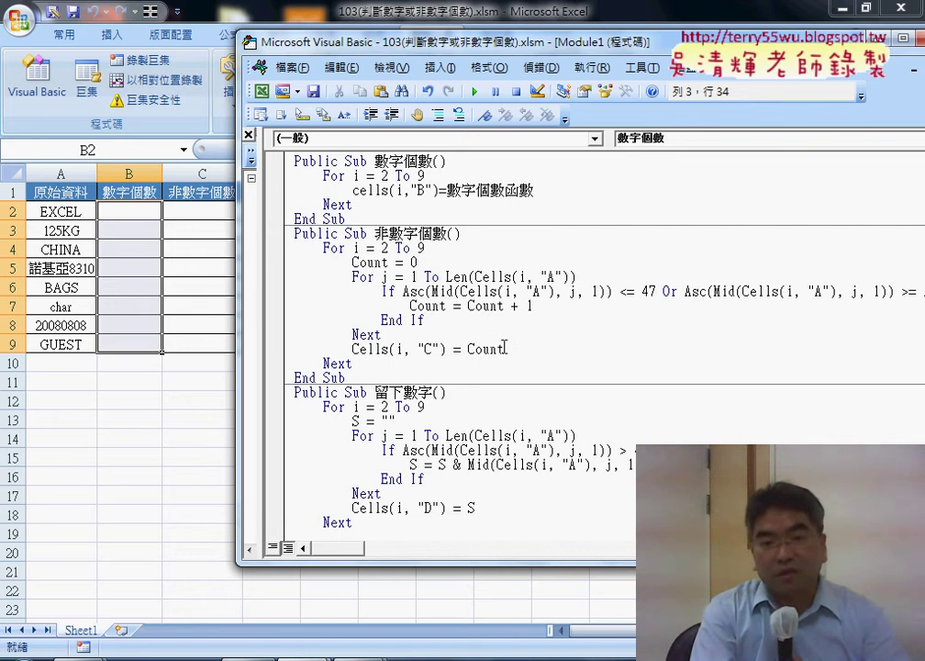
left_click_drag(447, 190, 539, 191)
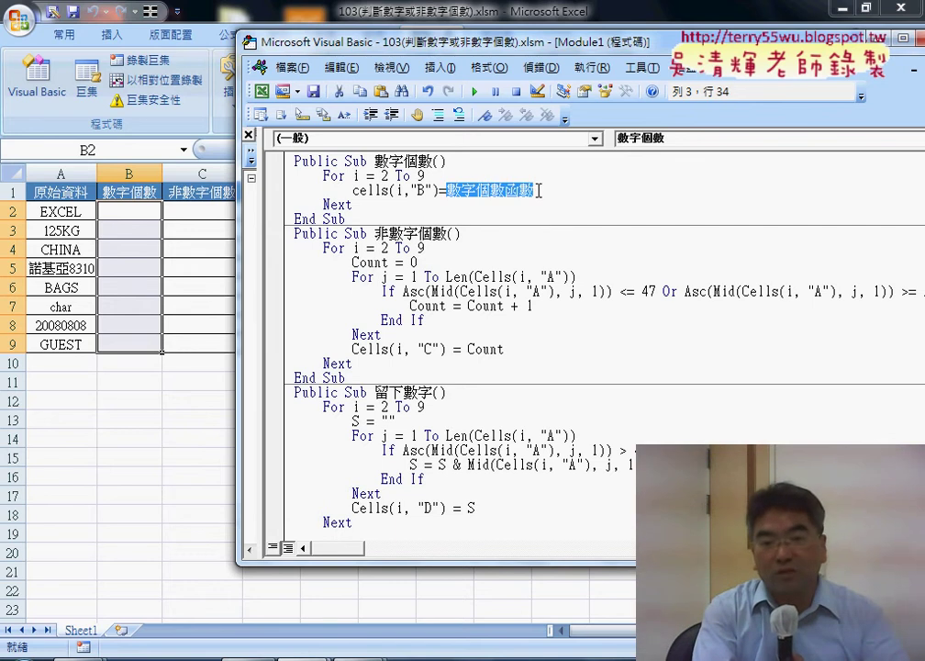
left_click_drag(514, 42, 563, 48)
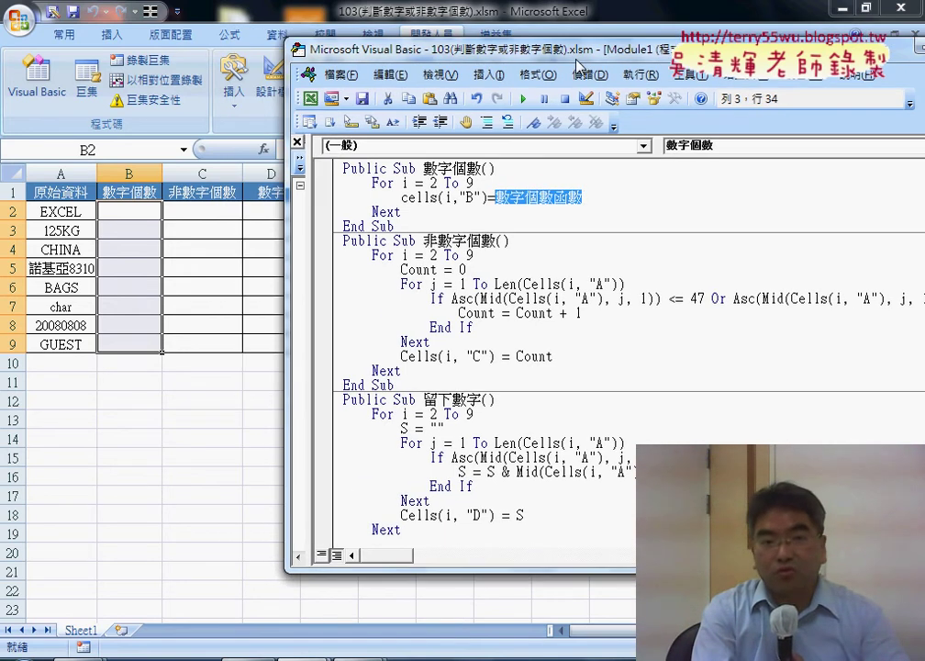
key("alt+F11")
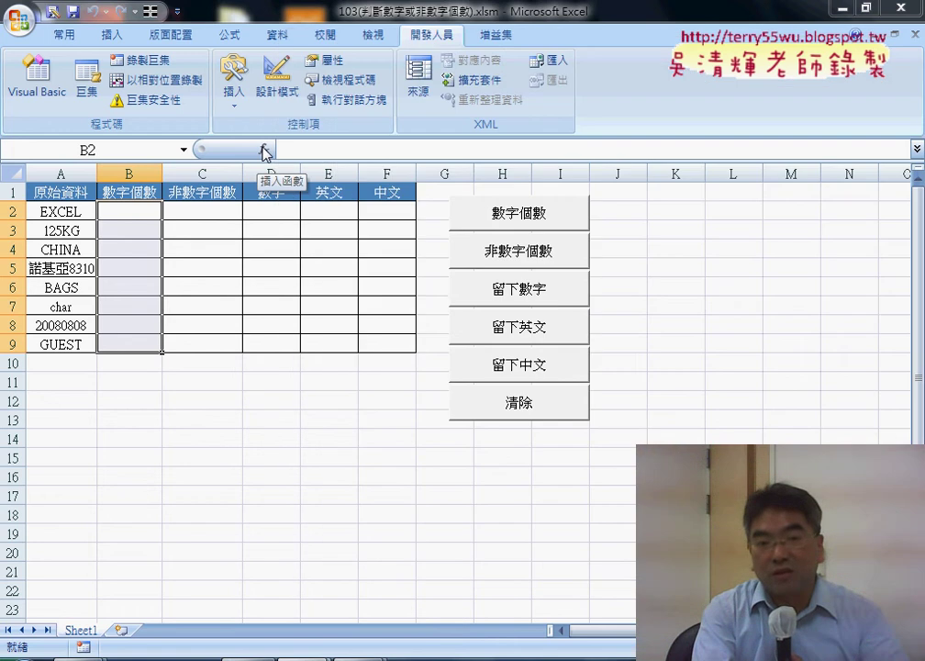
Step: Complete line 3 as Cells(i, "B") = 數字個數函數(Cells(i, "A"))
left_click(35, 95)
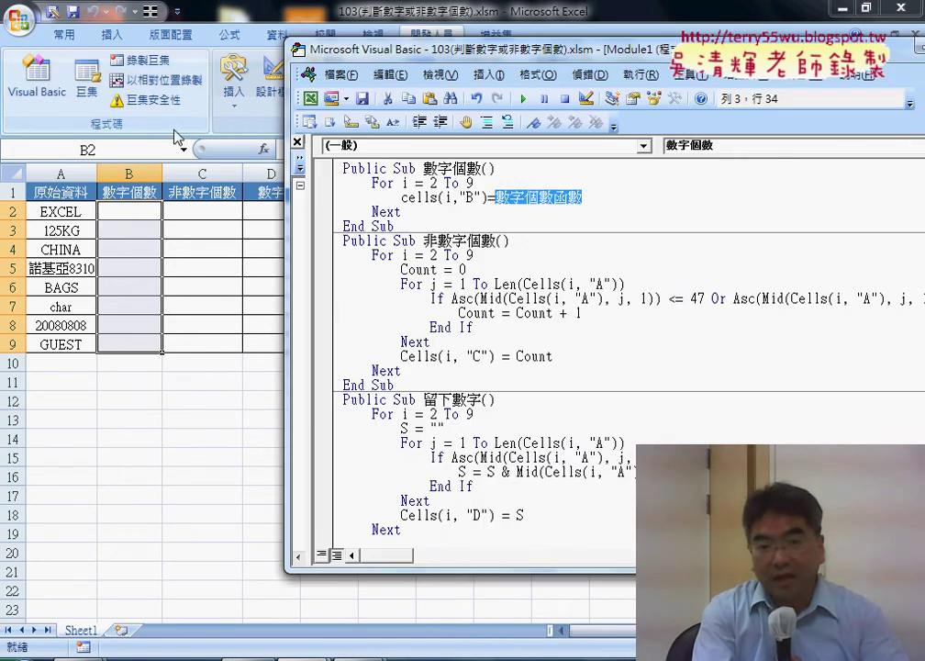
left_click(598, 196)
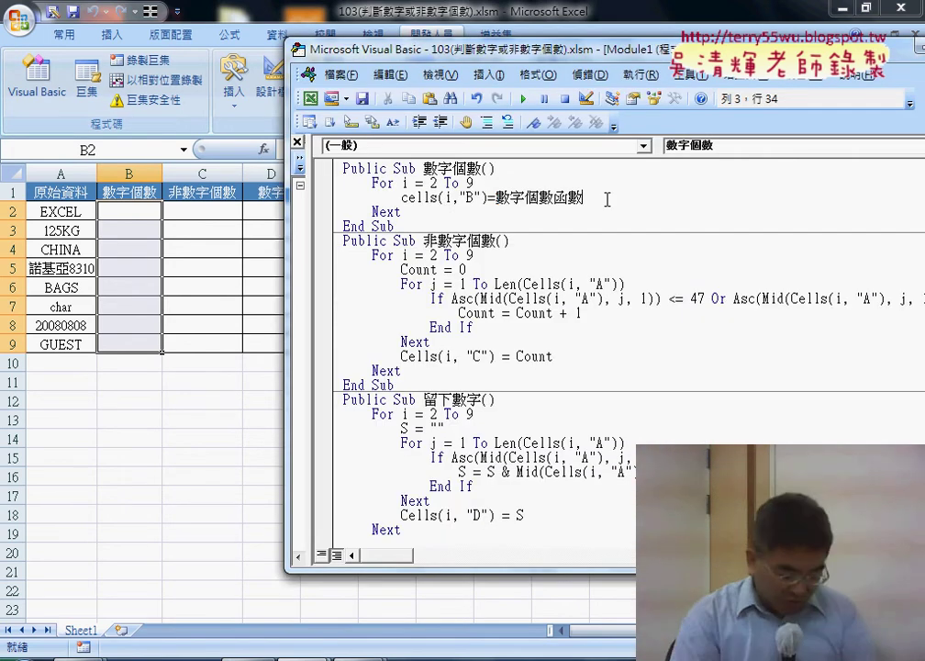
type("(")
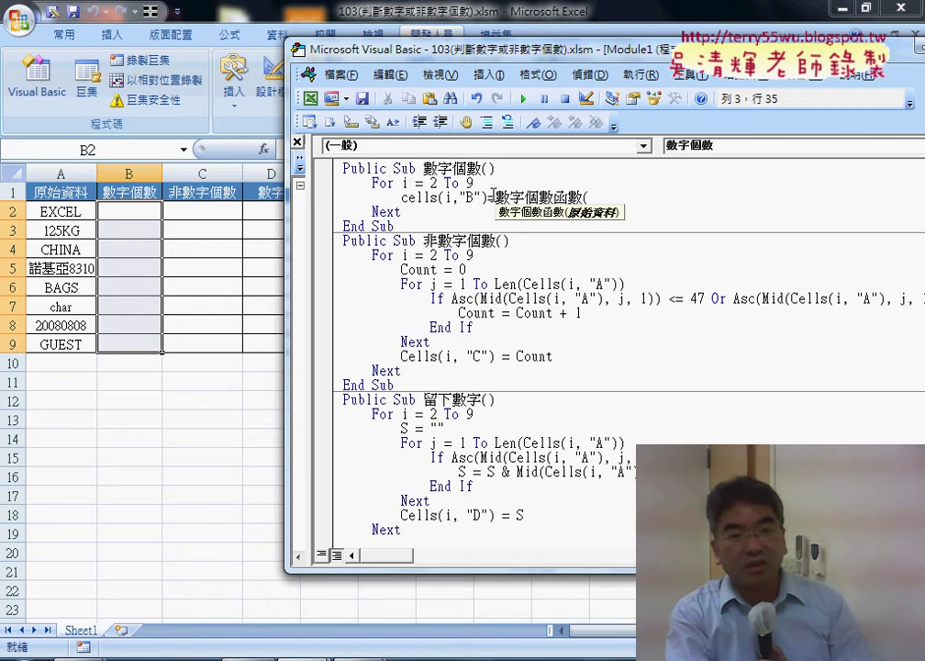
mouse_move(489, 198)
left_mouse_down()
mouse_move(406, 197)
mouse_move(602, 197)
left_mouse_up()
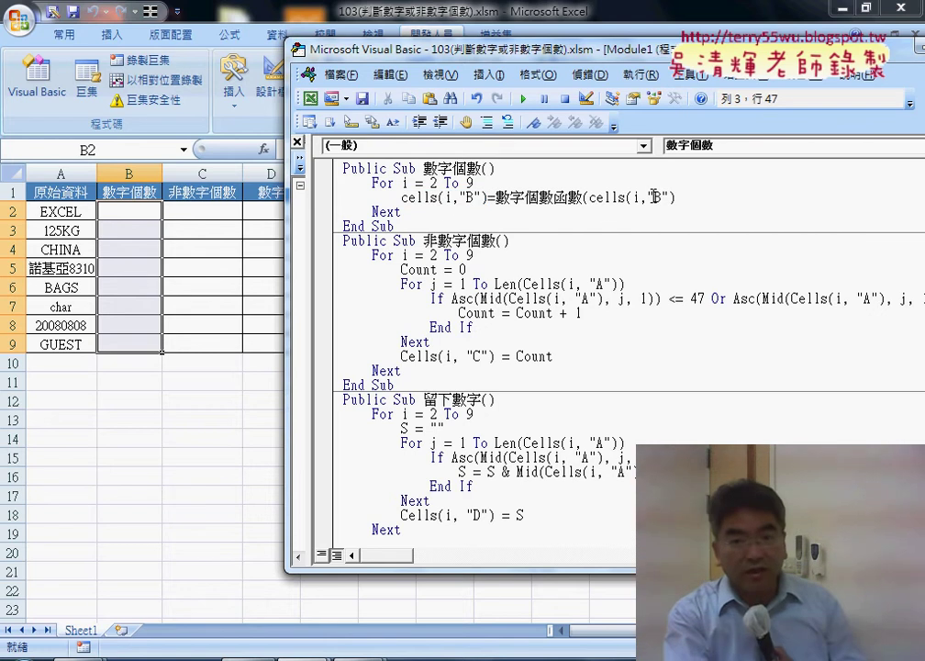
double_click(657, 197)
type("A\"")
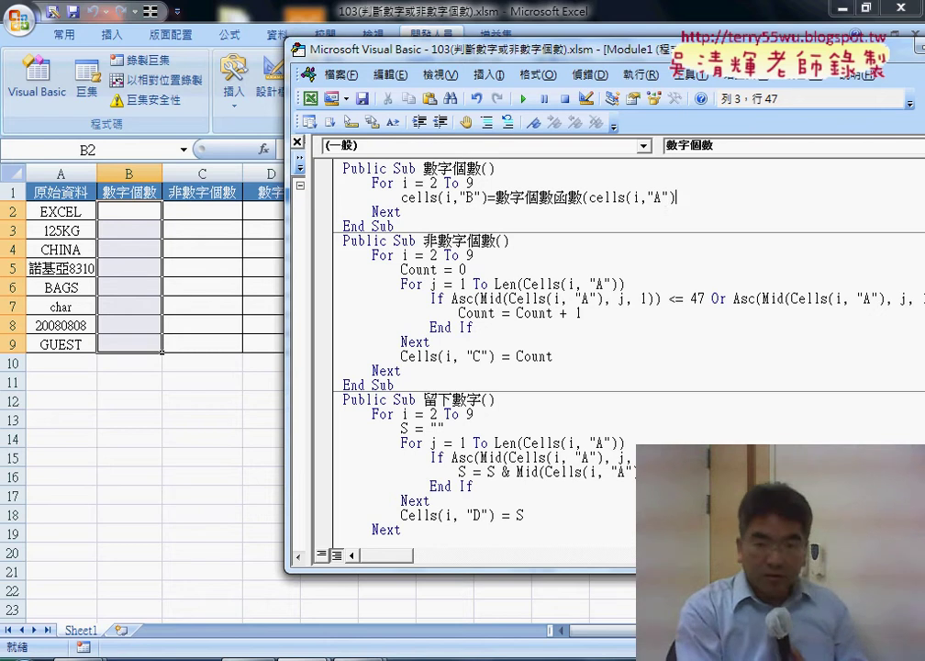
type(")")
left_click(652, 299)
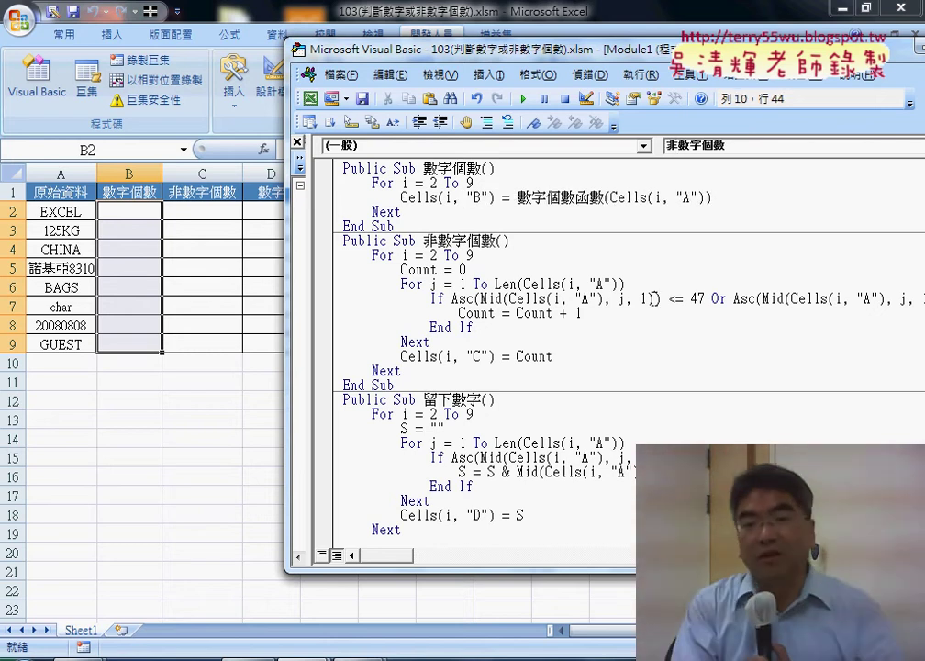
Step: Run the 數字個數 macro to fill B2:B9 with digit counts
left_click_drag(612, 197, 706, 197)
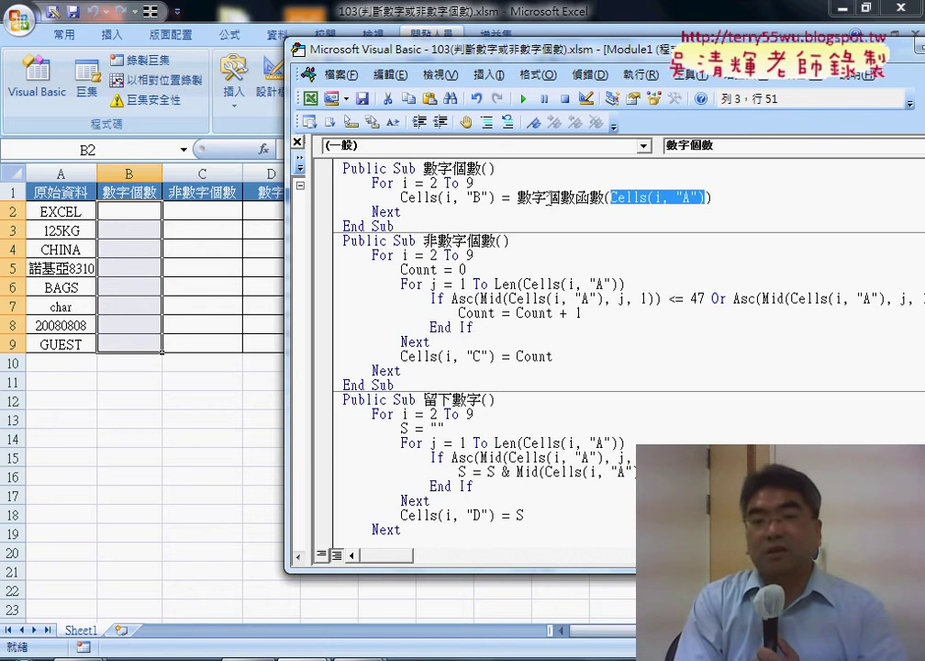
left_click(548, 198)
left_click(524, 101)
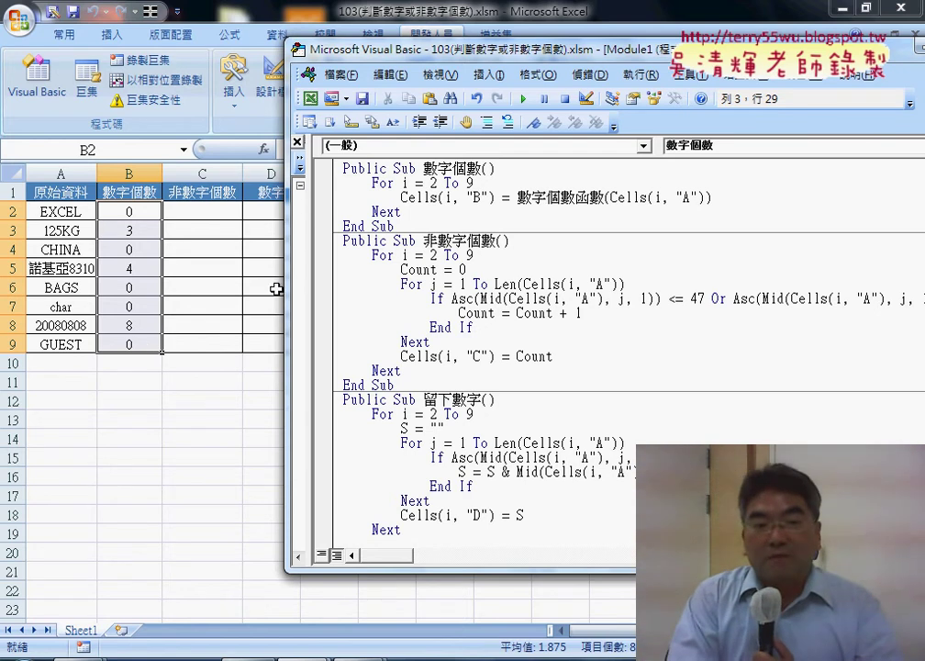
Step: Clear B2:B9 and start stepping through the 數字個數 macro line by line
left_click_drag(130, 212, 138, 339)
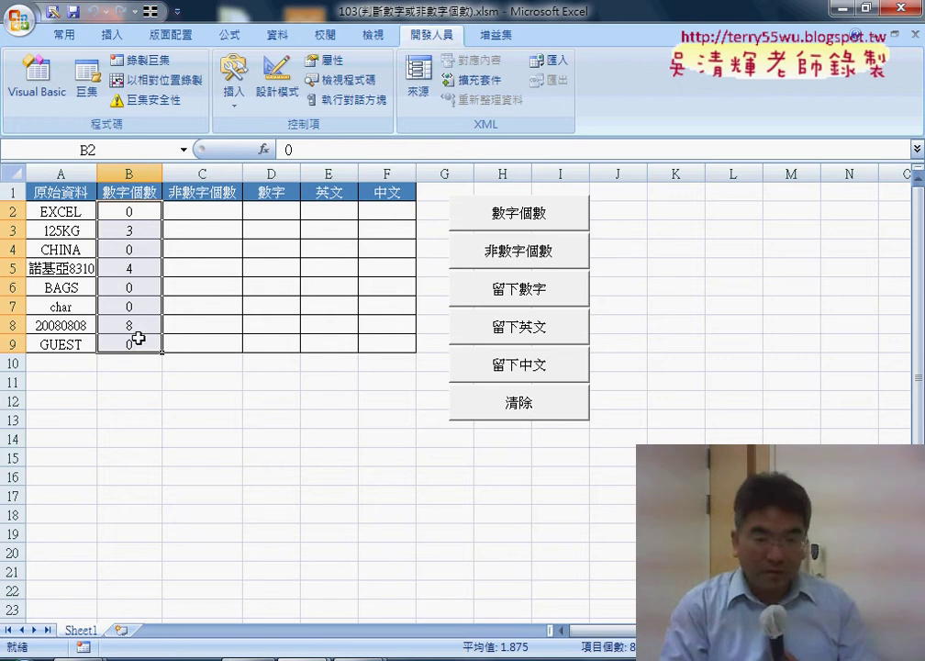
key("Delete")
left_click(39, 88)
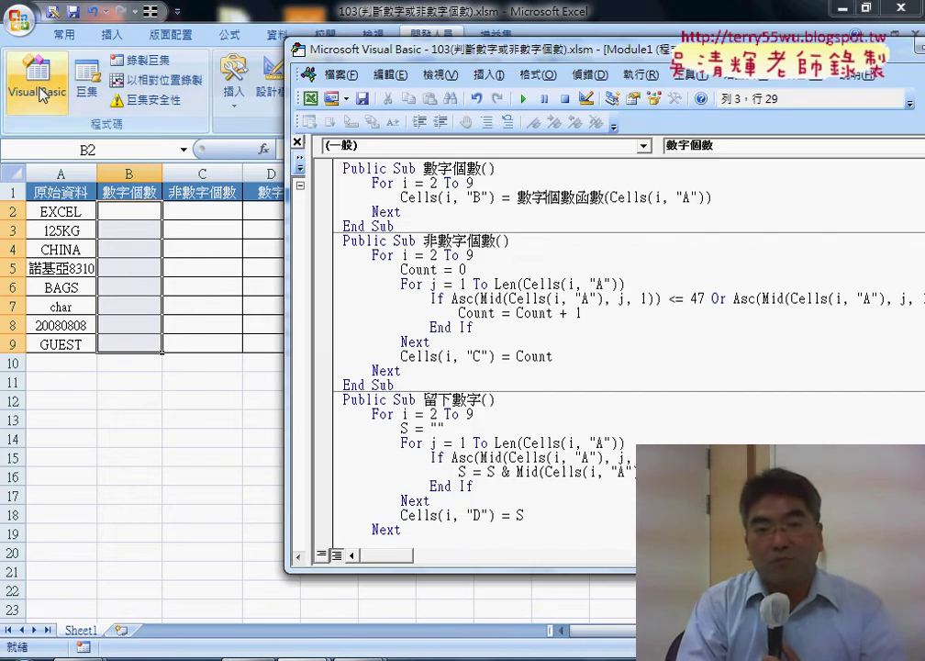
left_click(582, 195)
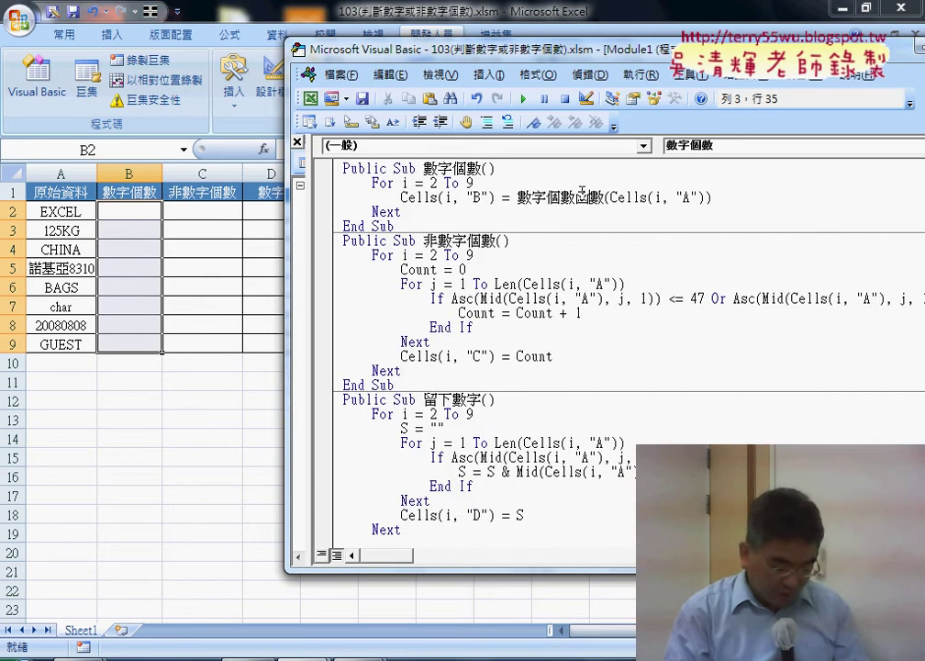
key("F8")
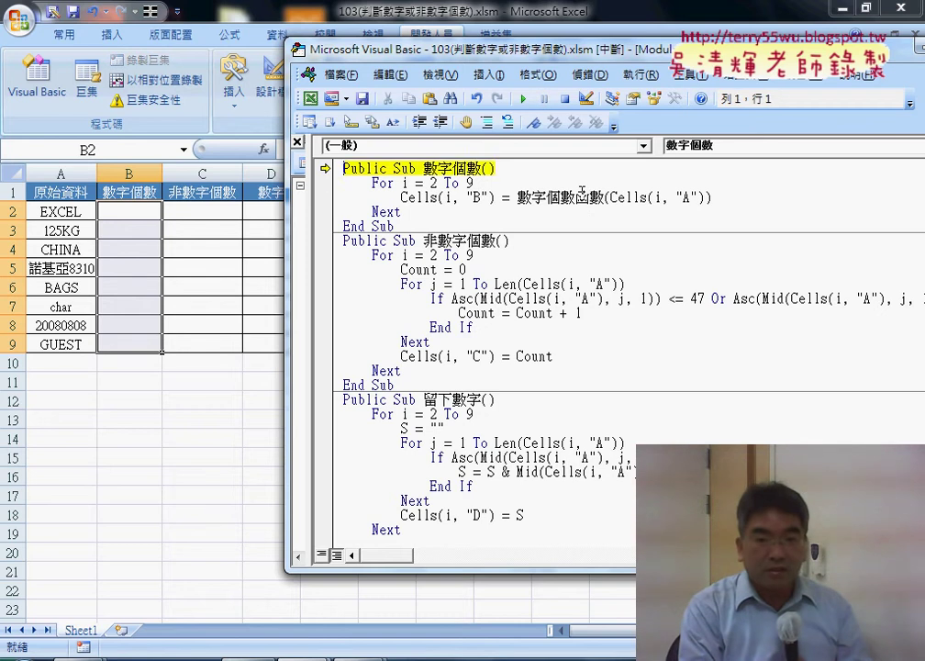
key("F8")
key("F8")
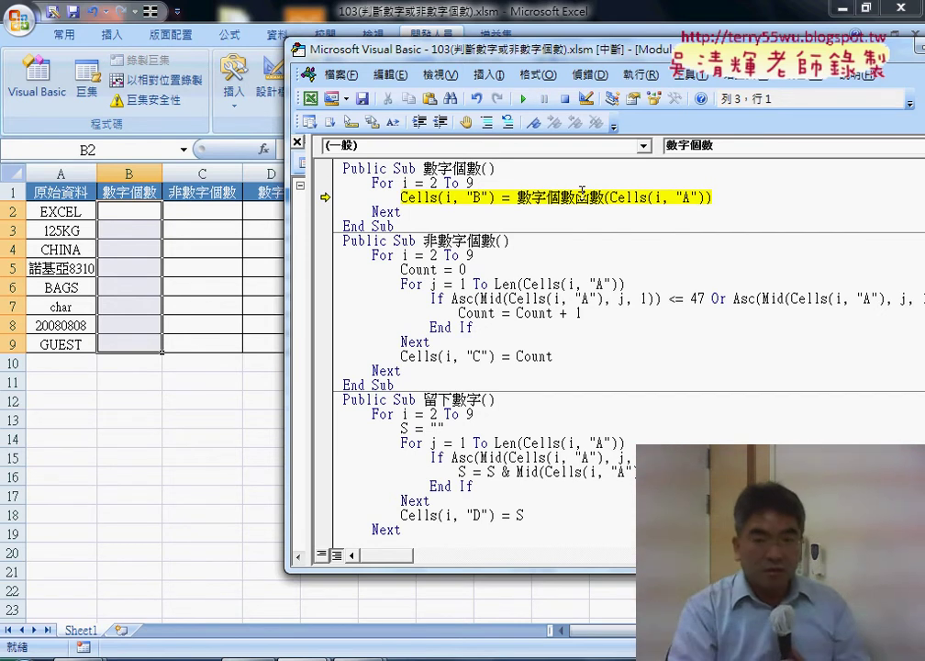
Step: Step into 數字個數函數 and through its lines, checking values along the way
mouse_move(629, 198)
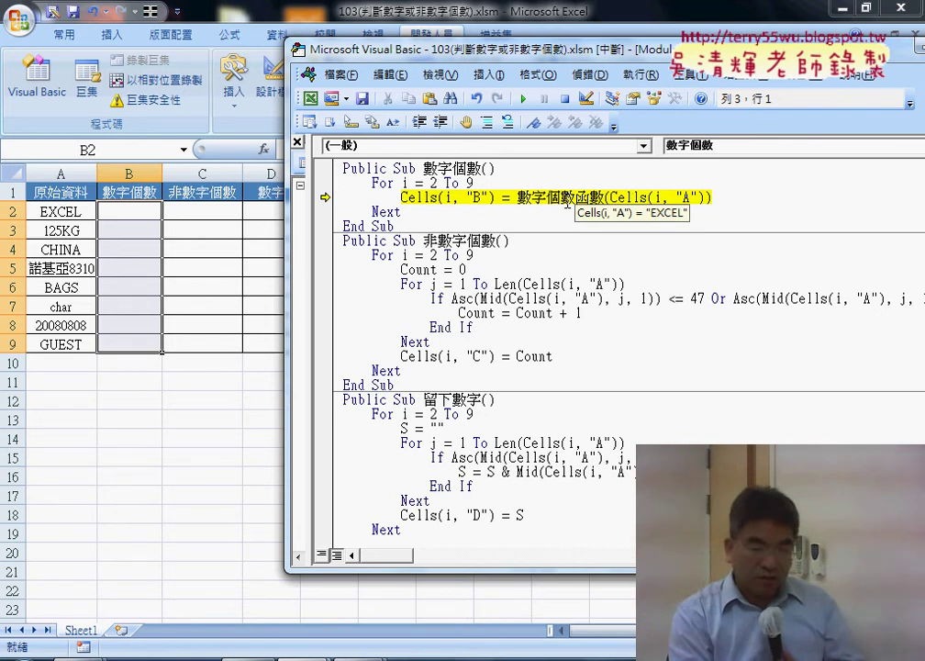
key("F8")
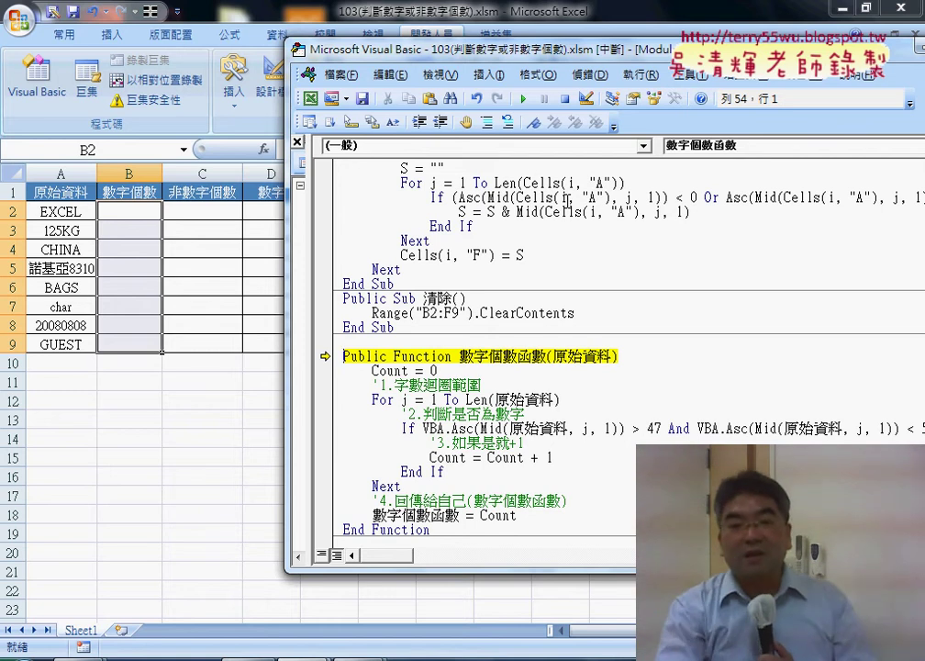
mouse_move(574, 356)
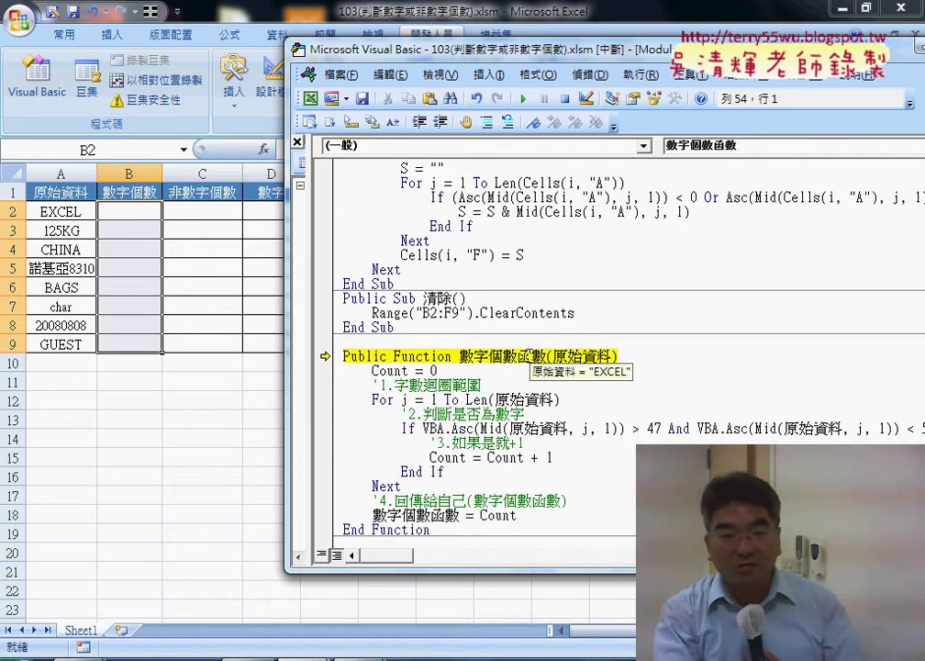
key("F8")
key("F8")
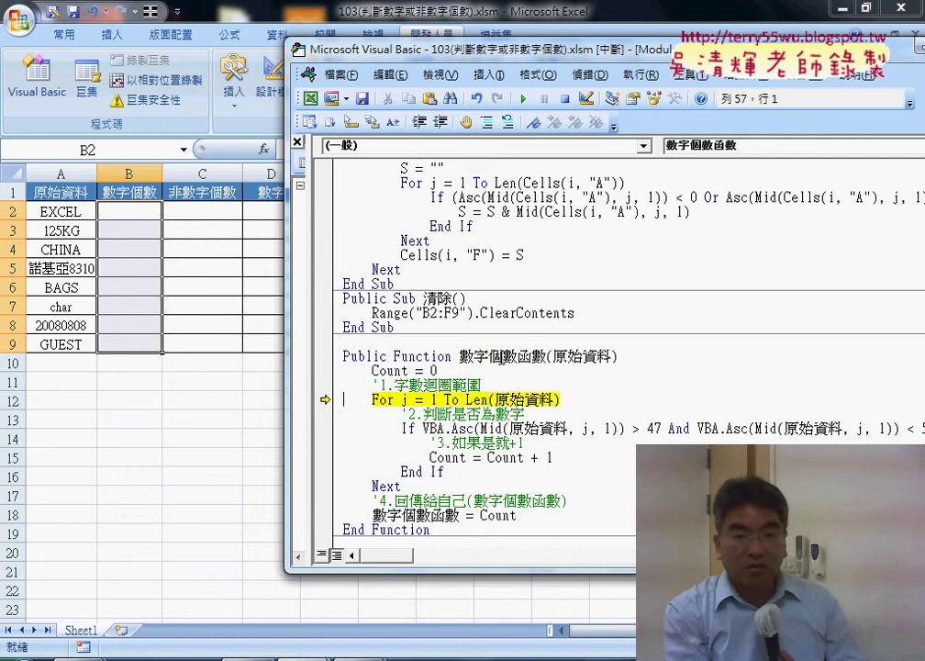
key("F8")
key("F8")
key("F8")
key("F8")
key("F8")
key("F8")
key("F8")
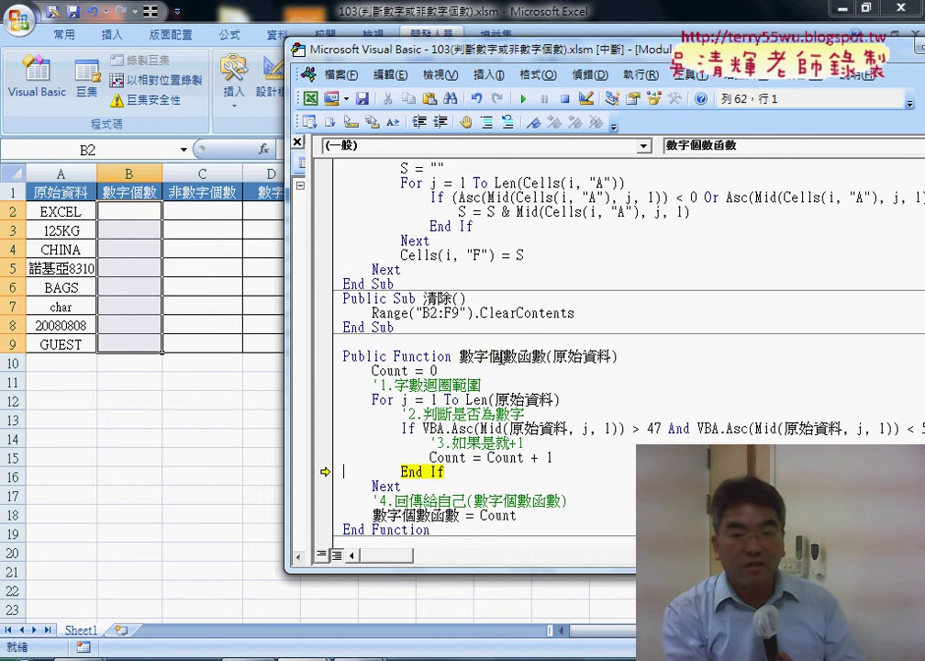
key("F8")
key("F8")
key("F8")
key("F8")
key("F8")
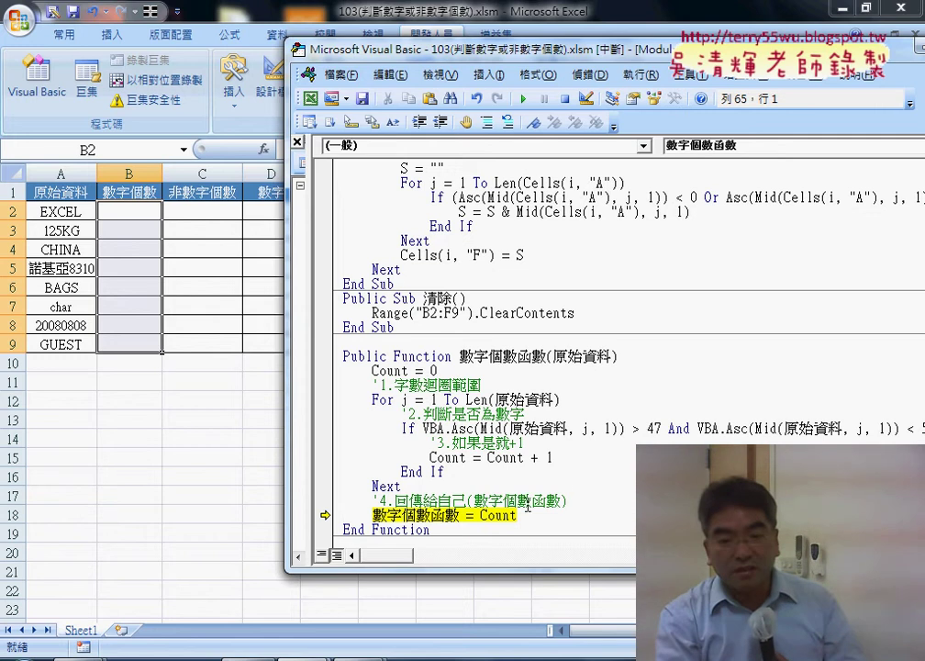
Step: Step past the function's return, then resume so B2:B9 read 0, 3, 0, 4, 0, 0, 8, 0
mouse_move(491, 516)
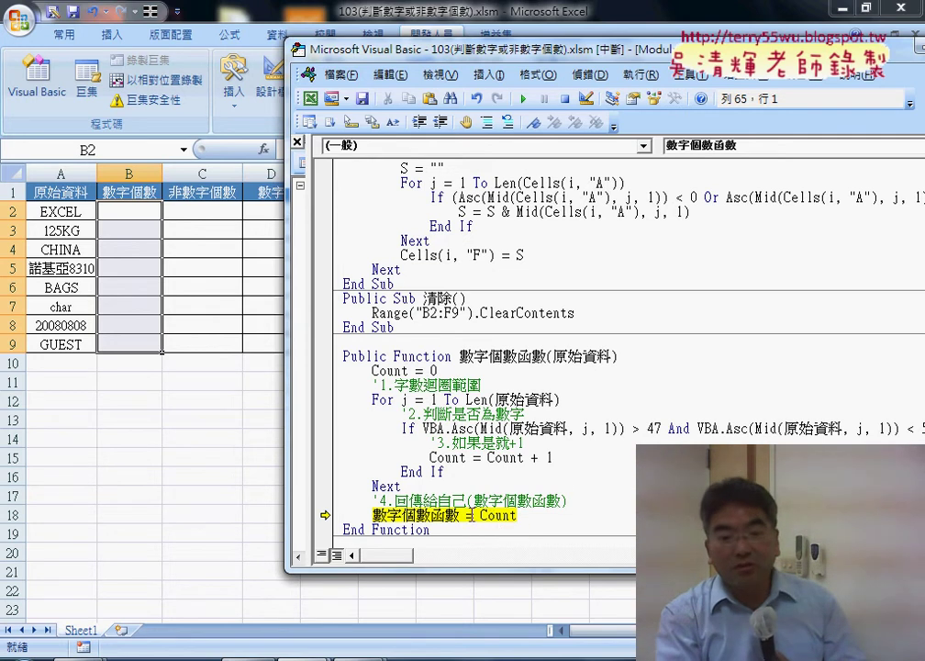
mouse_move(390, 515)
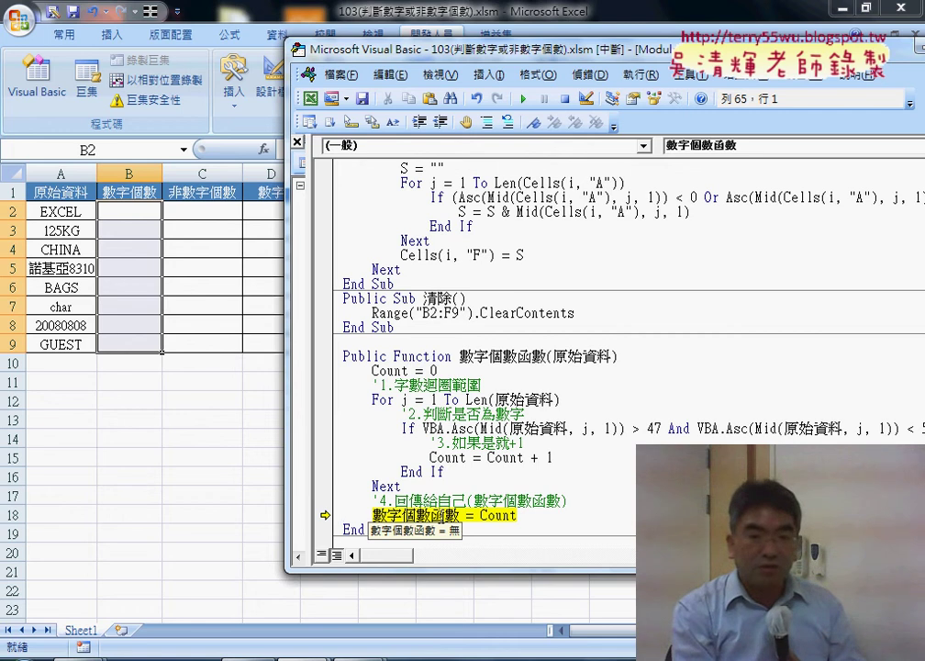
key("F8")
key("F8")
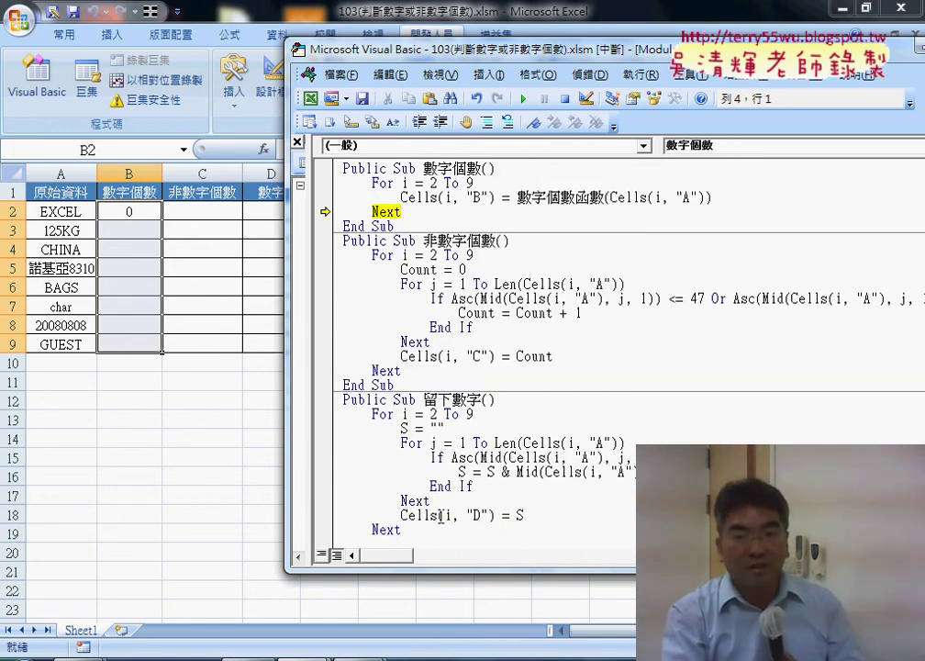
mouse_move(432, 199)
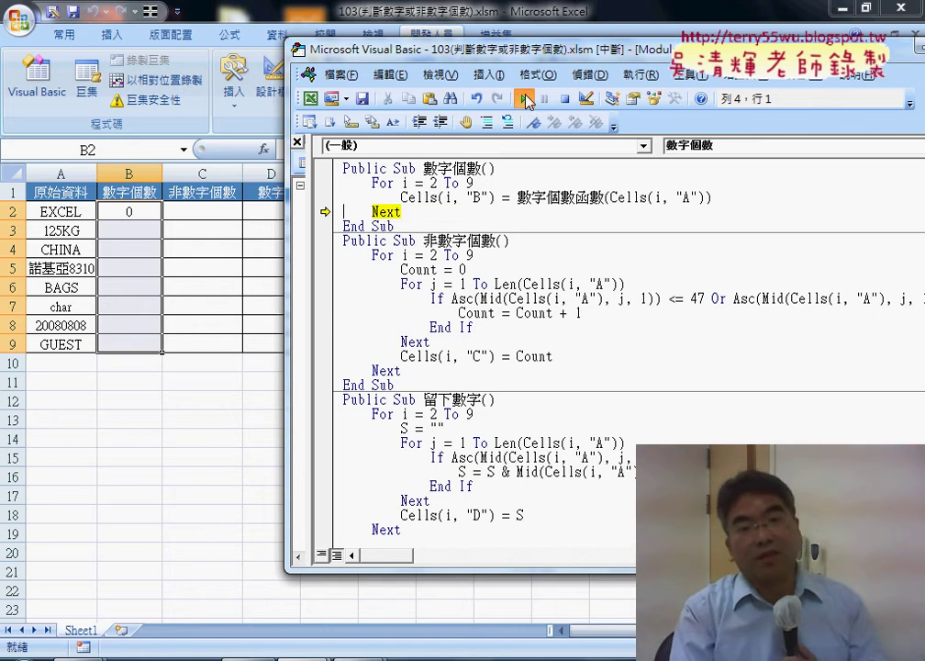
left_click(525, 98)
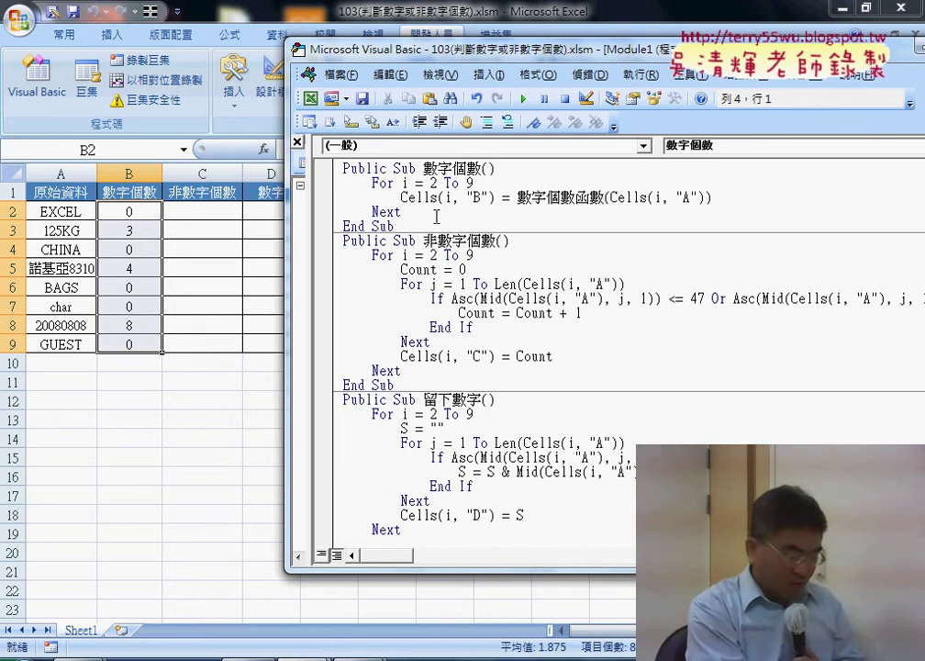
Step: Undo back to the inline Asc-based Count loop writing Count into Cells(i,"B")
key("ctrl+z")
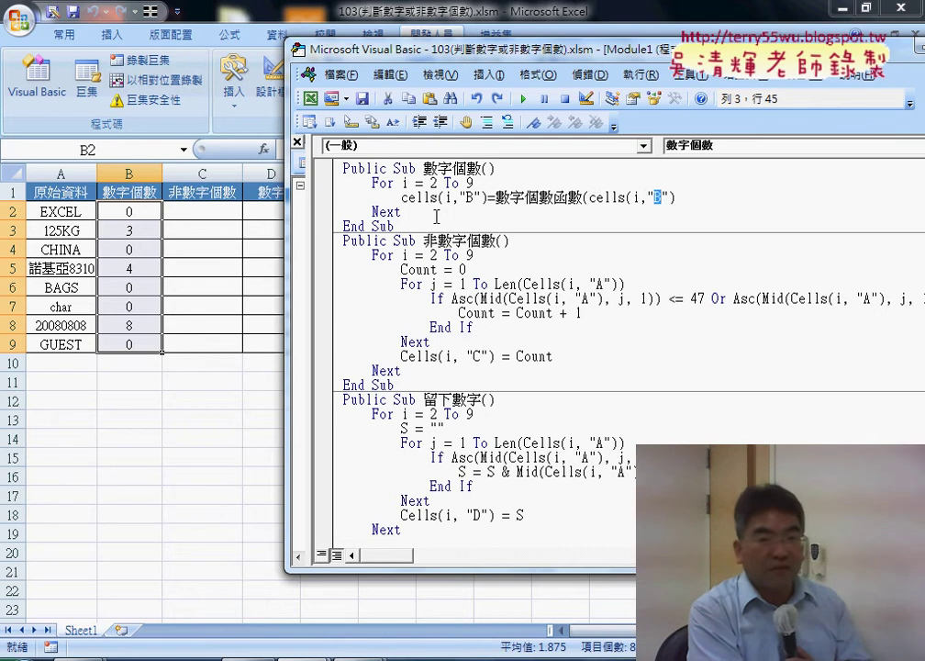
key("ctrl+z")
key("ctrl+z")
key("ctrl+z")
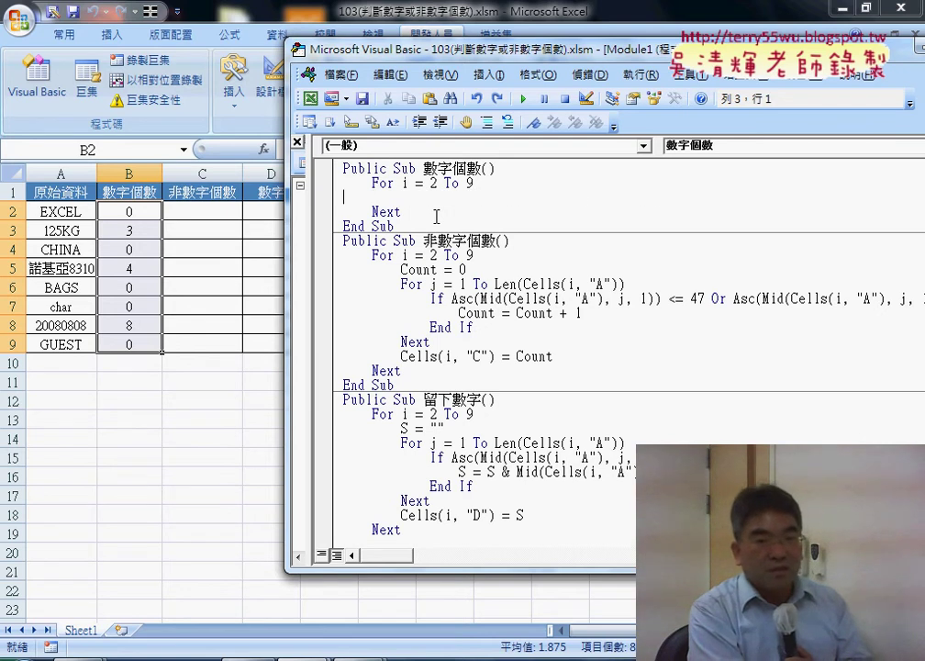
key("ctrl+z")
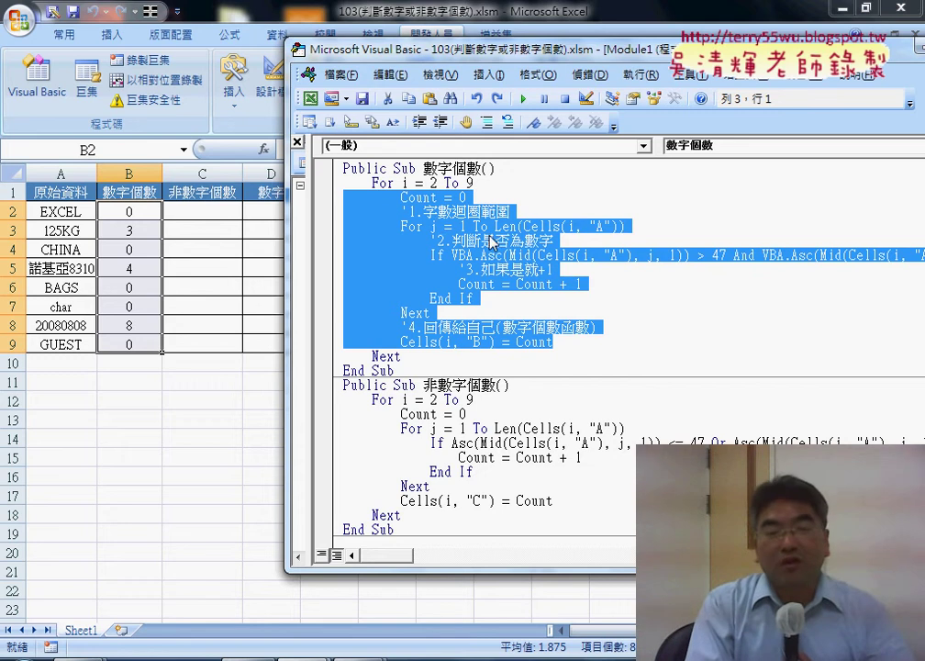
left_click(447, 173)
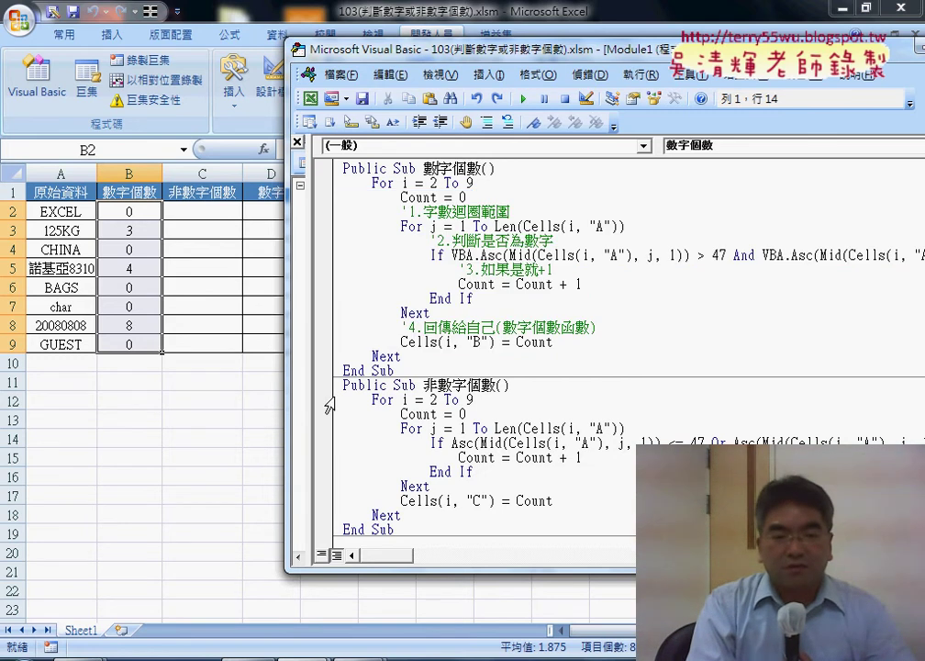
left_click(243, 588)
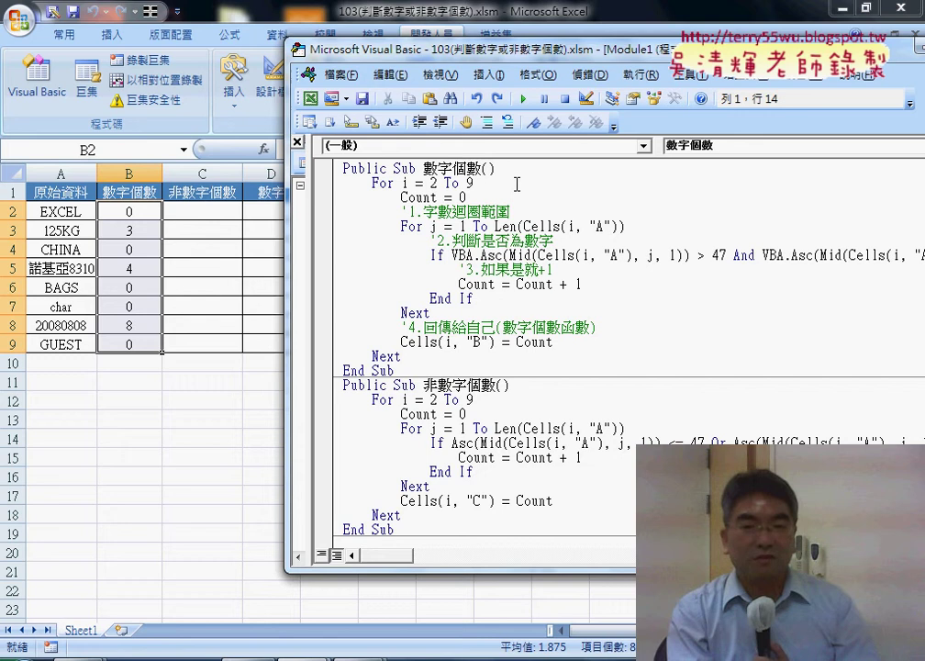
left_click(523, 182)
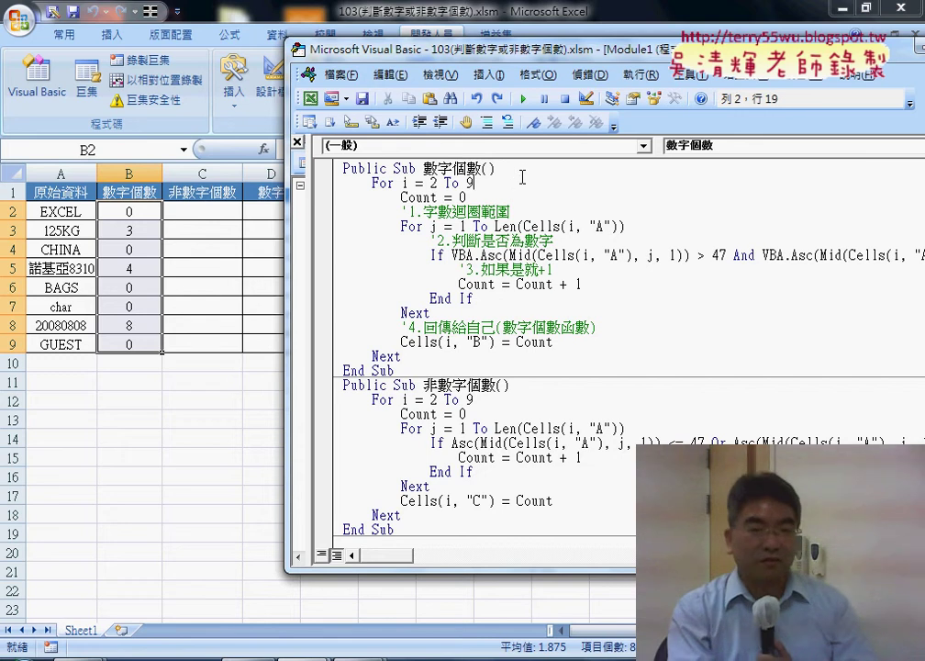
left_click(524, 170)
key("Return")
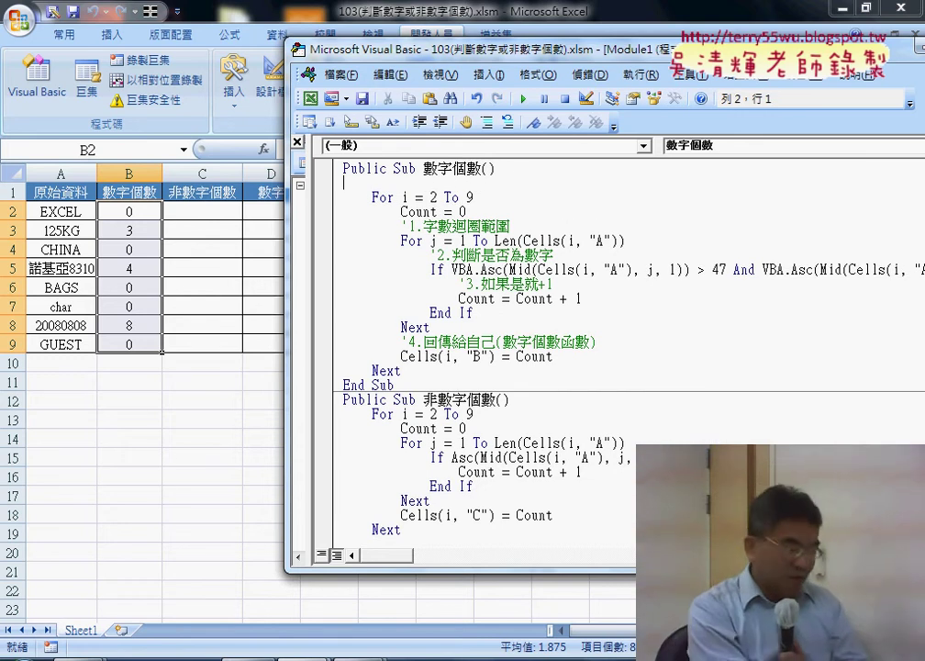
key("Tab")
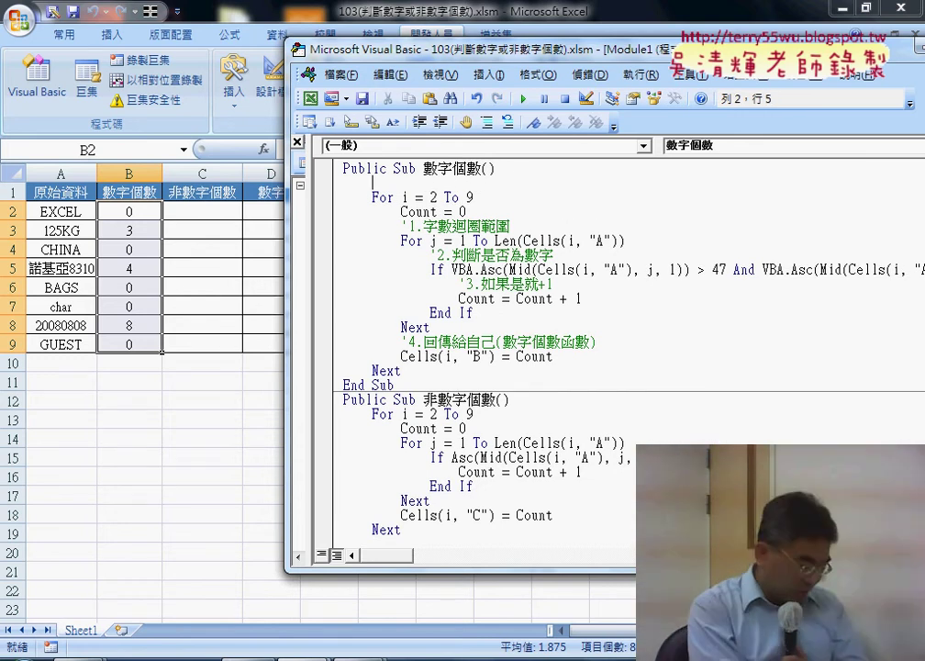
type("X")
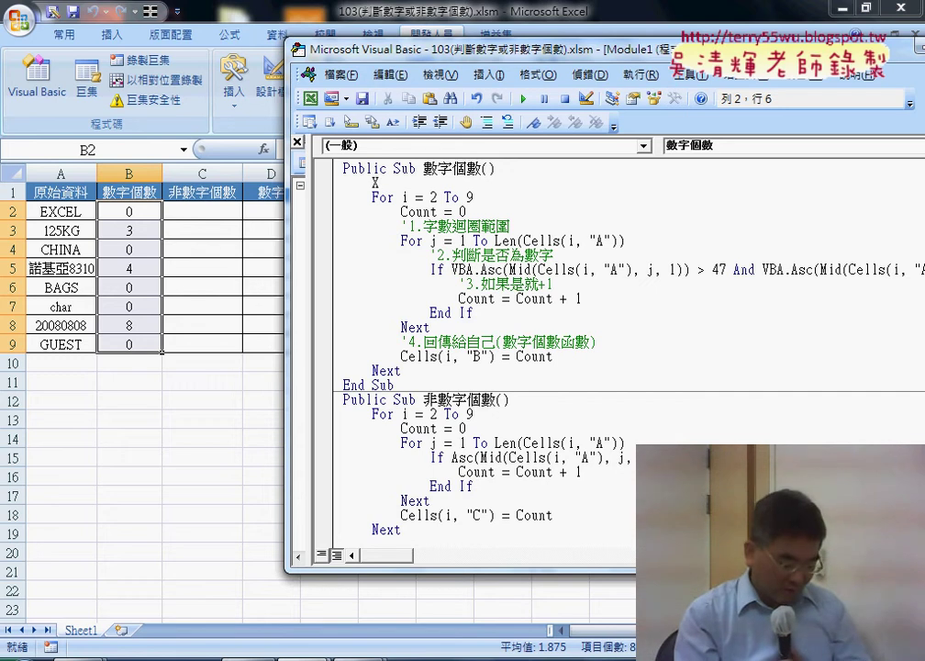
type("=\"0123")
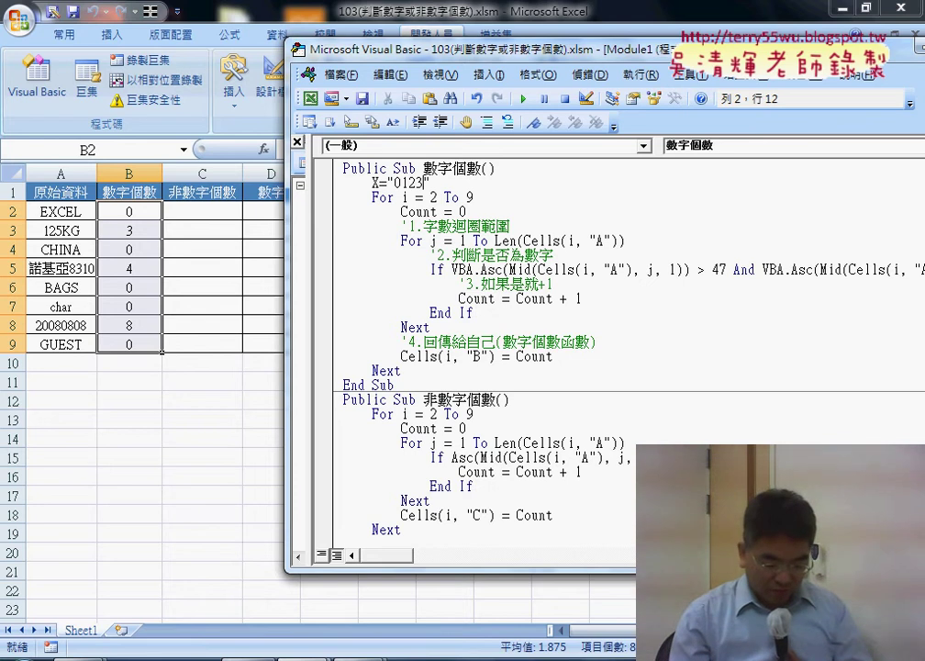
type("6789")
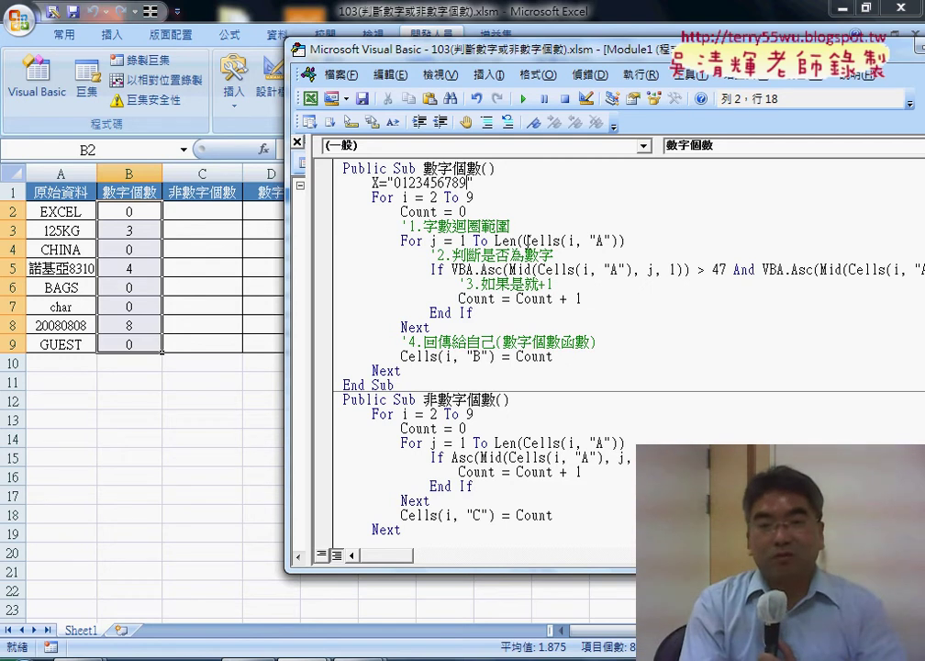
left_click(518, 306)
left_click_drag(511, 270, 614, 272)
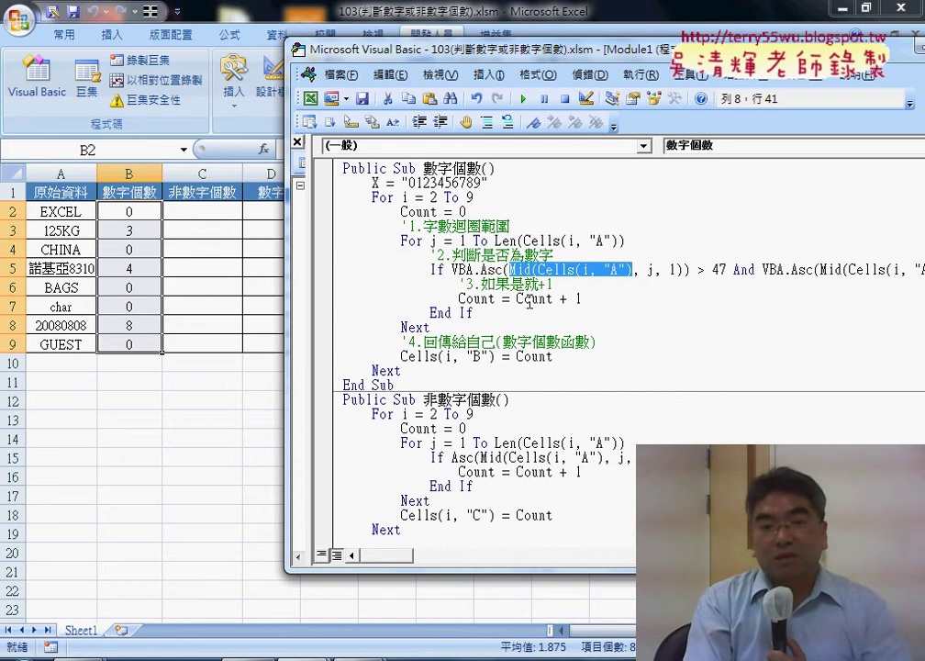
left_click(332, 188)
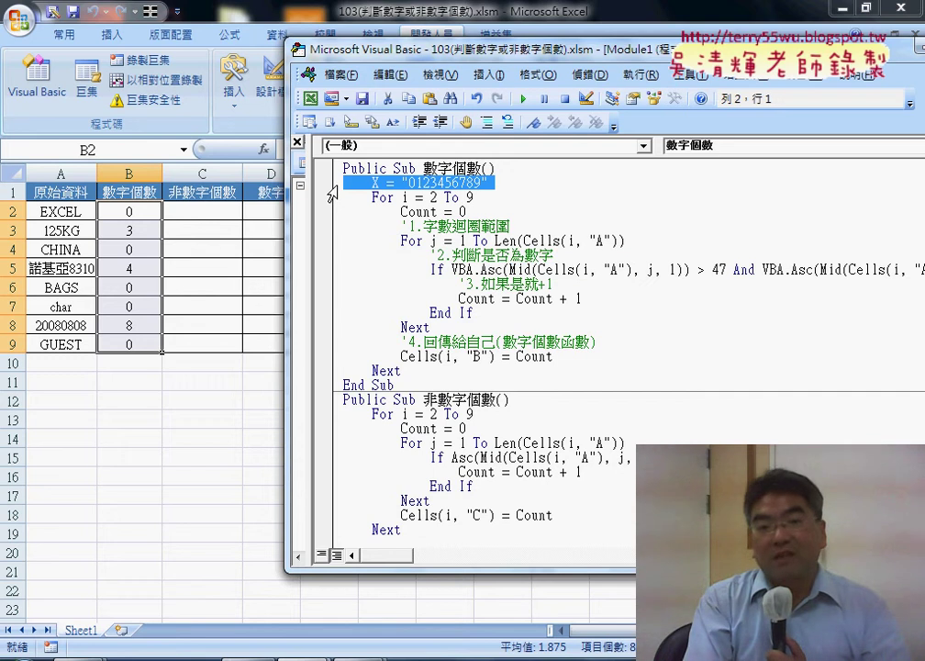
left_click(332, 285)
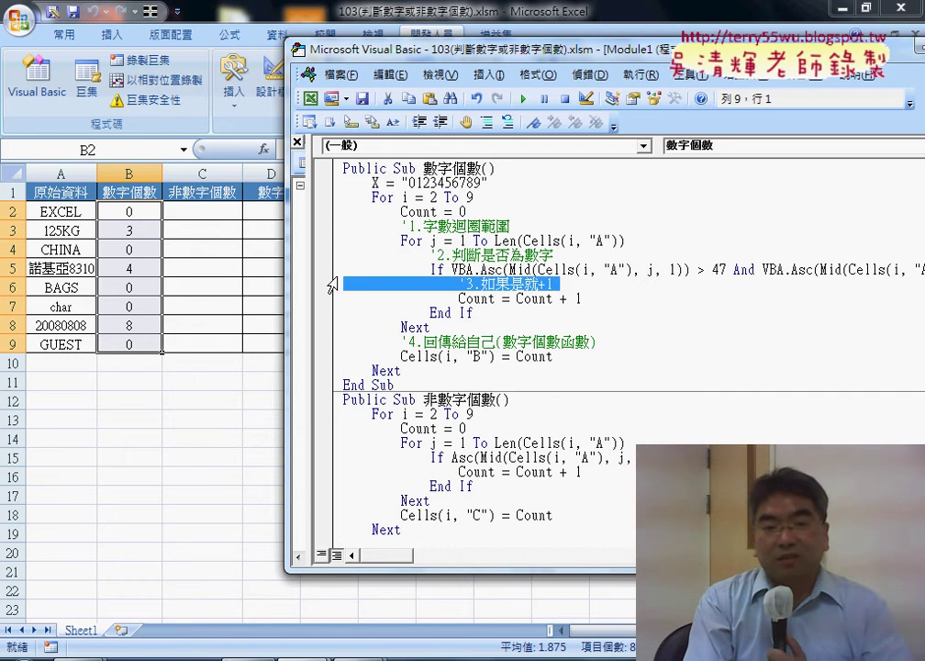
left_click(332, 272)
Step: Comment out the If VBA.Asc test with an apostrophe and add a blank line beneath
left_click(430, 270)
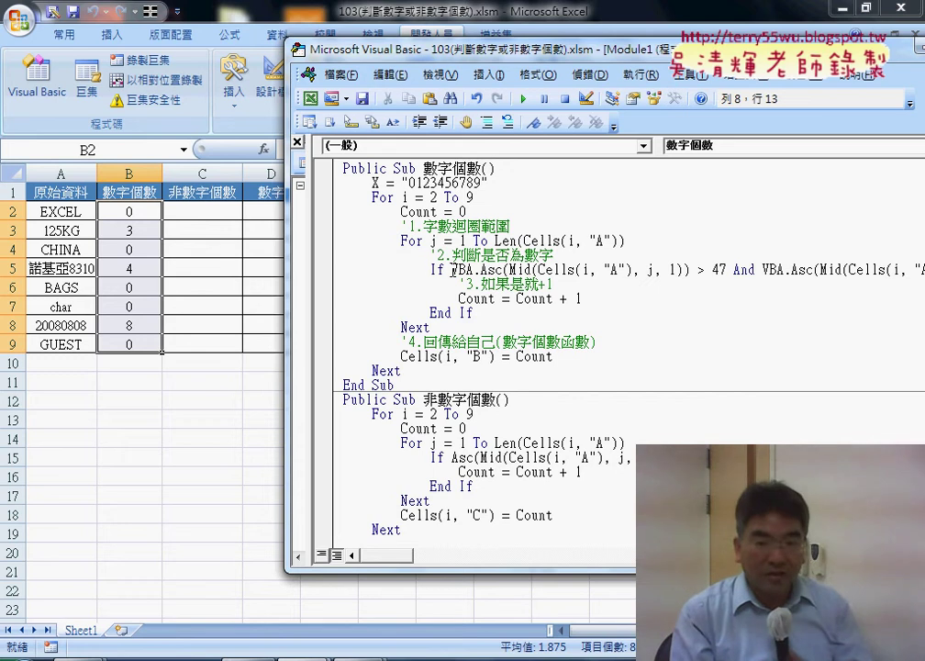
type("'")
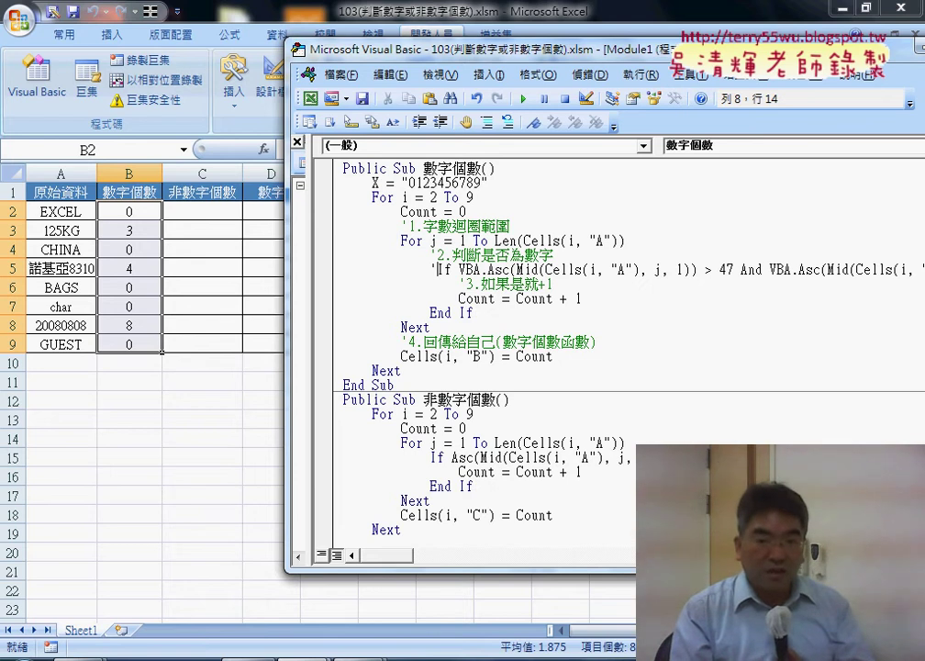
key("End")
key("Return")
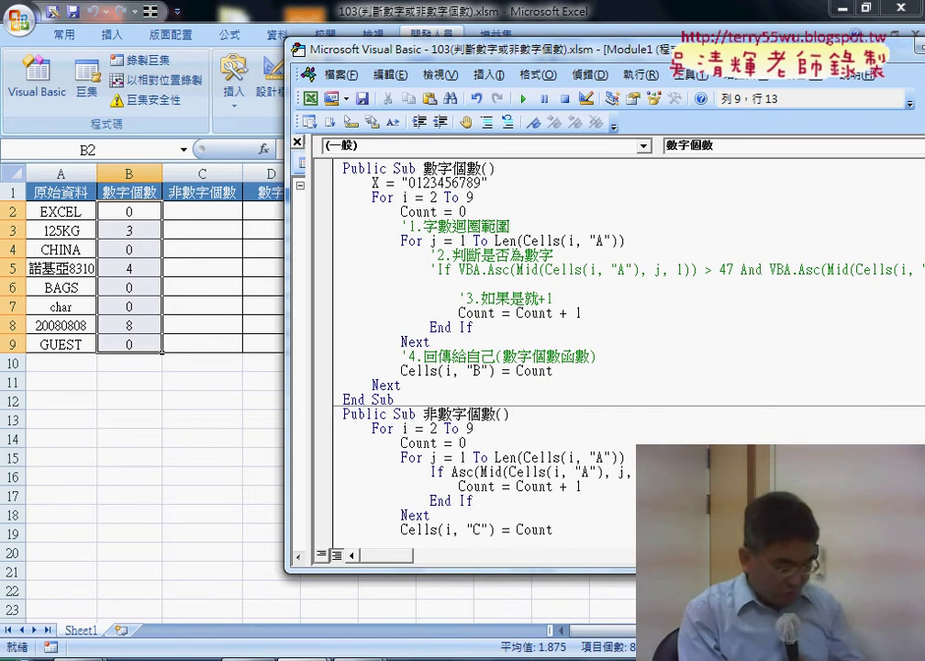
Step: Write If vba.InStr( on the new line, leaving a 必須是::運算式 compile error
type("if")
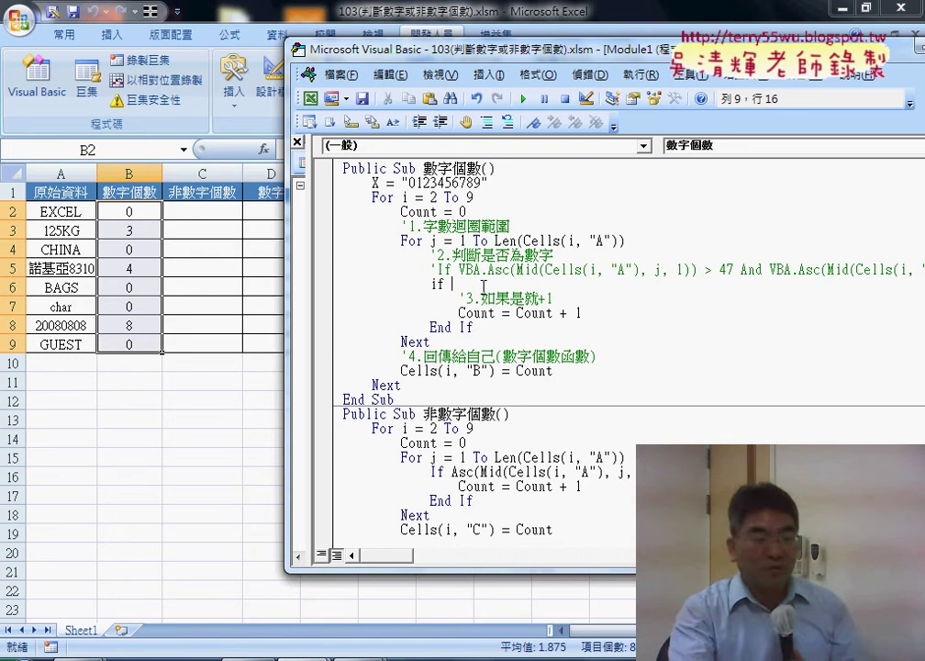
type("vb")
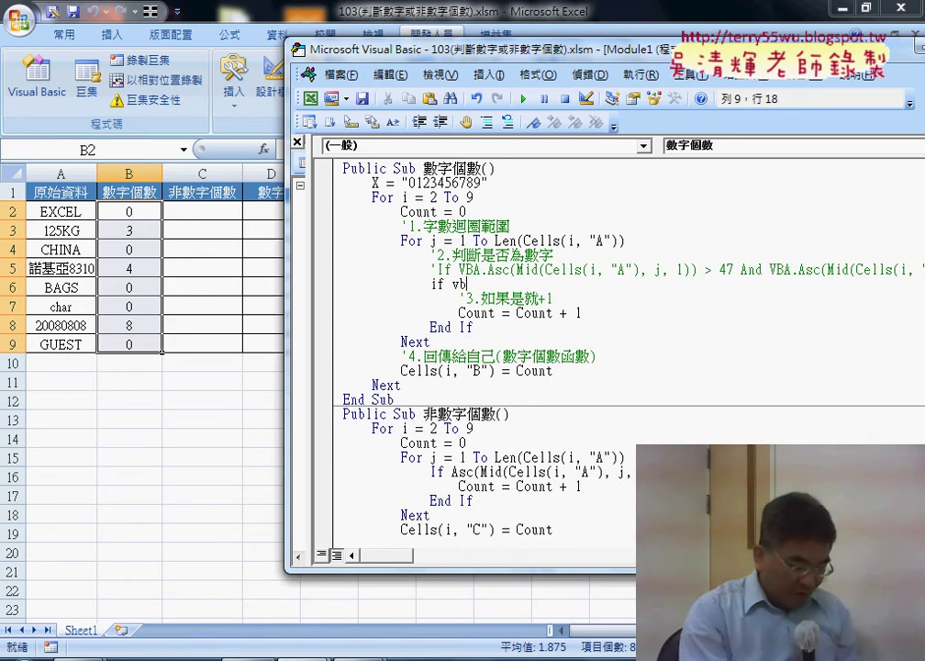
type("a.i")
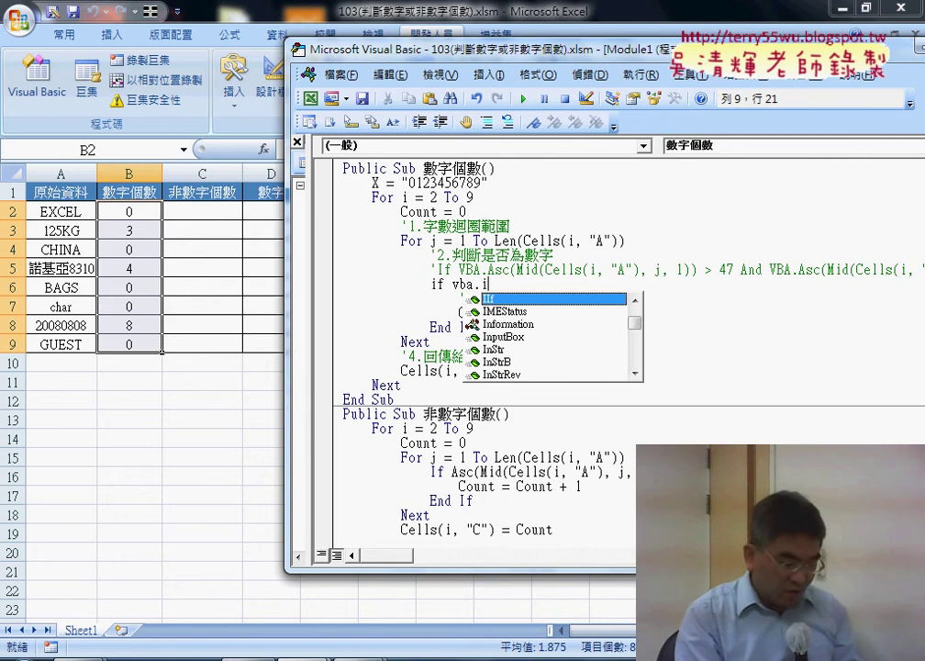
type("n")
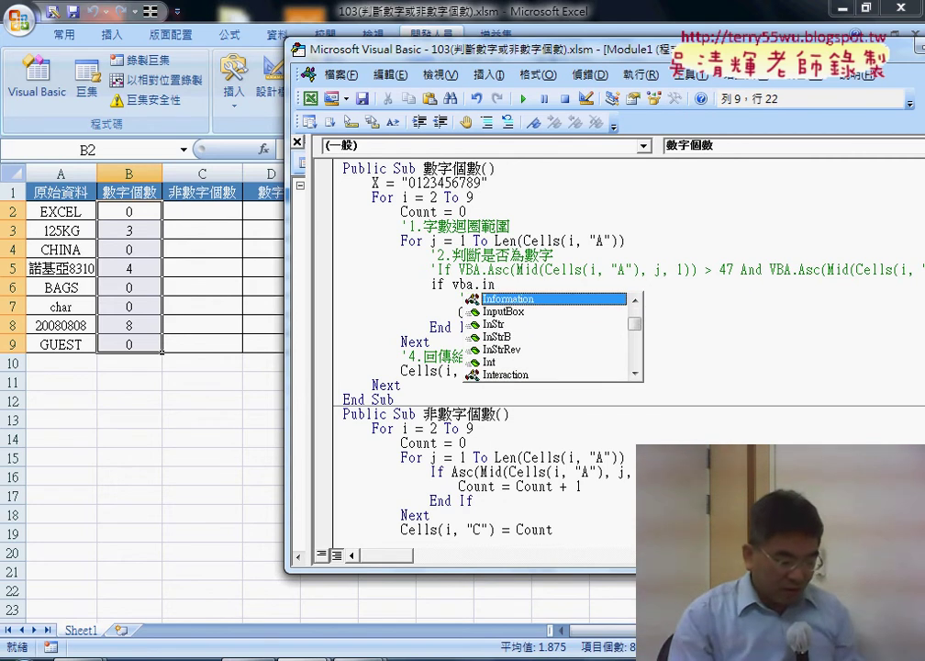
type("s")
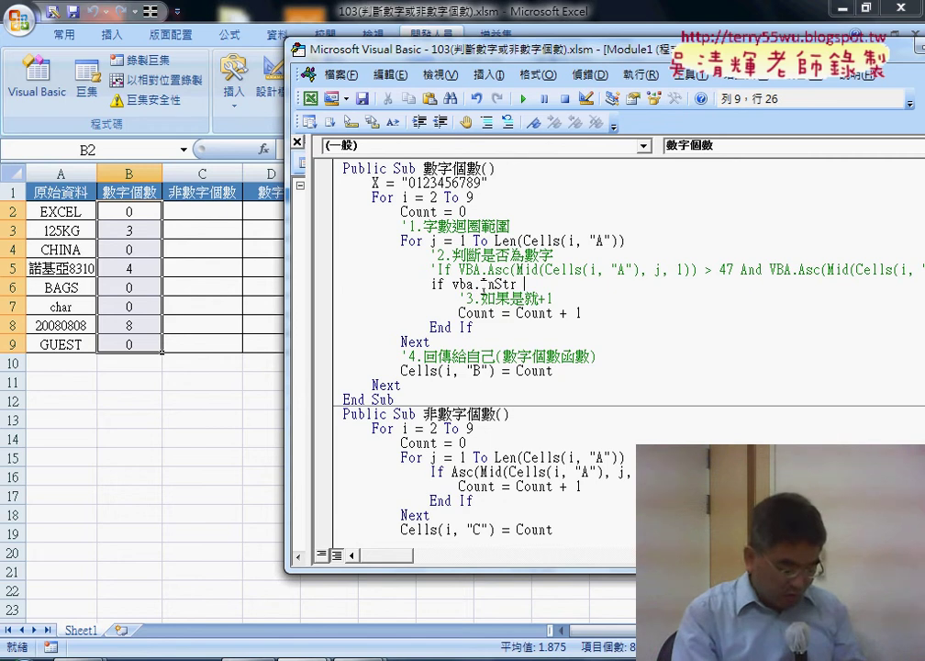
key("BackSpace")
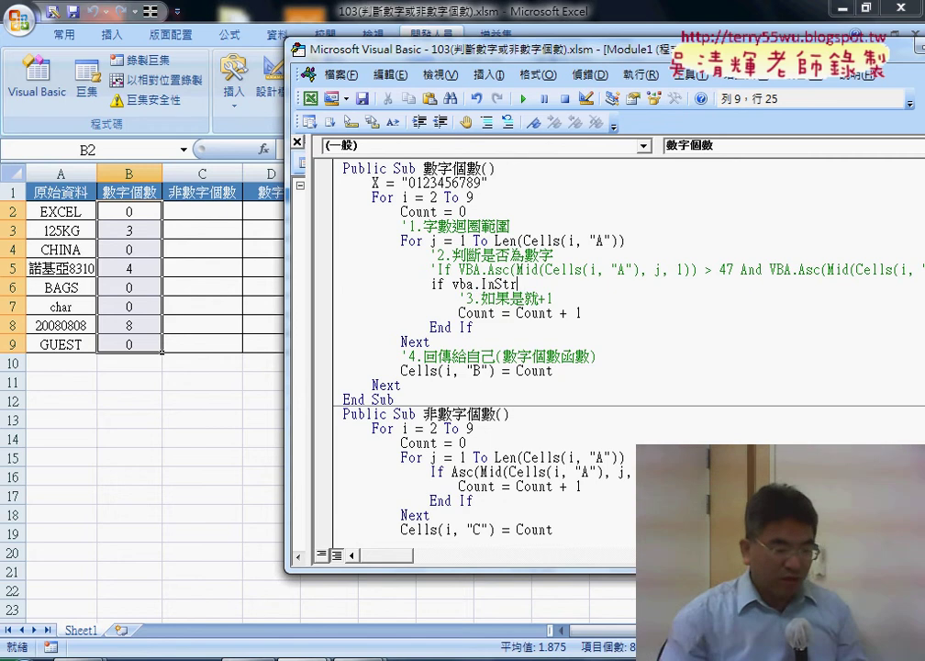
type("(")
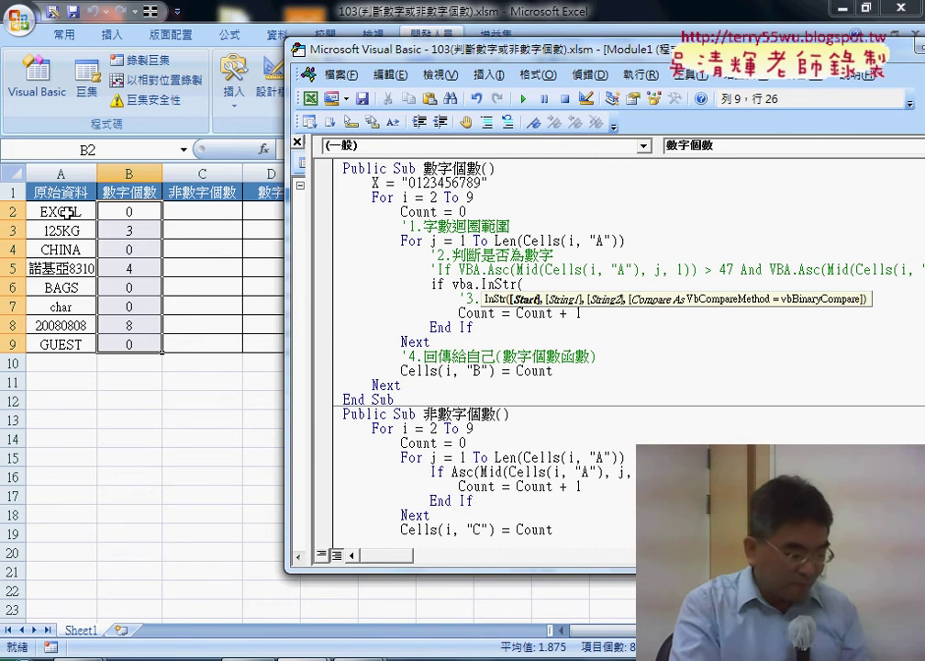
left_click(567, 269)
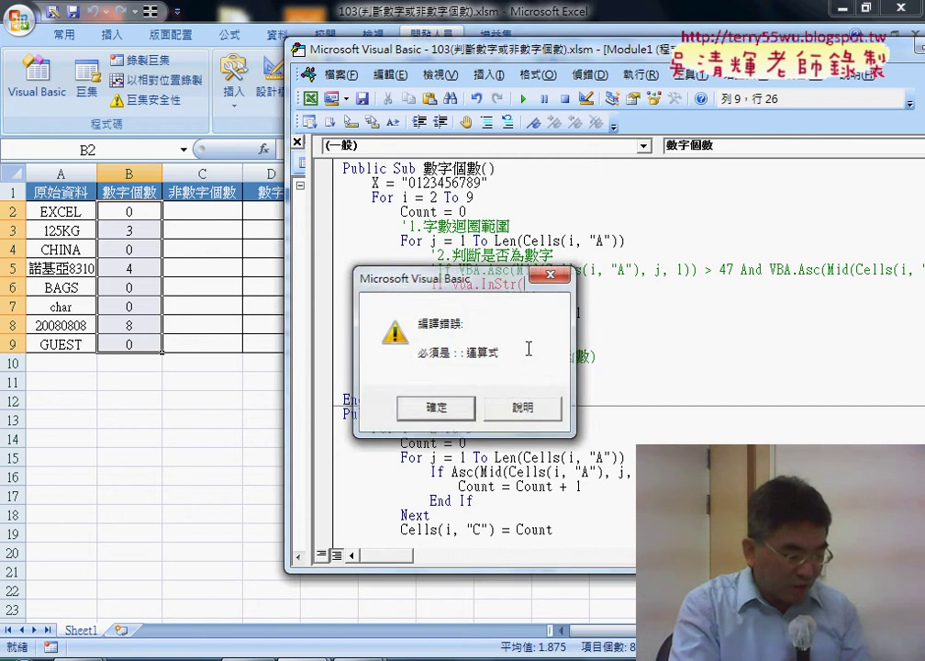
Step: Add X as InStr's first argument, dismissing the compile error messages
key("Return")
left_click_drag(547, 269, 643, 271)
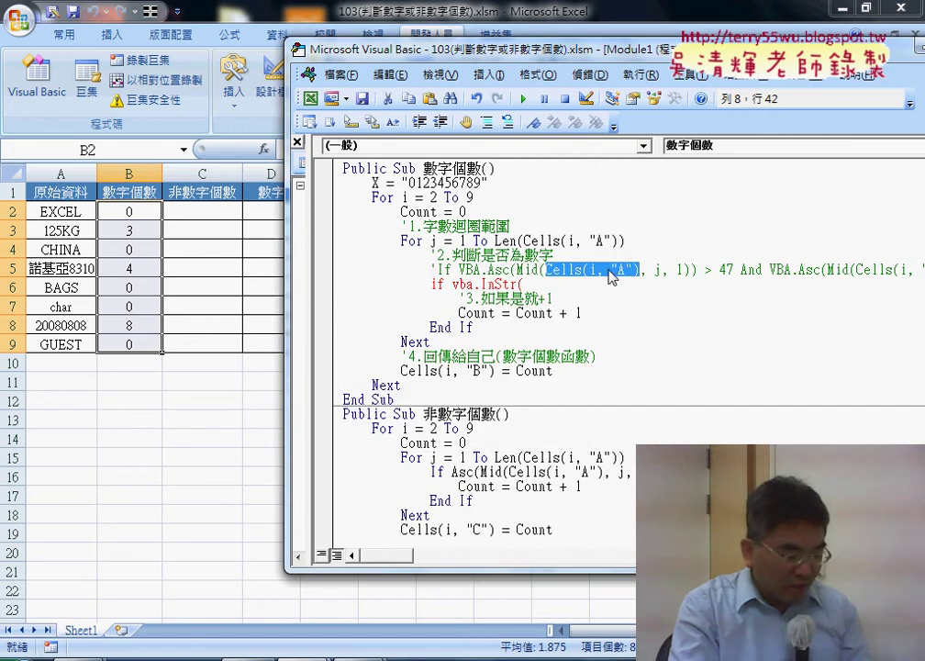
left_click(546, 276)
type("X")
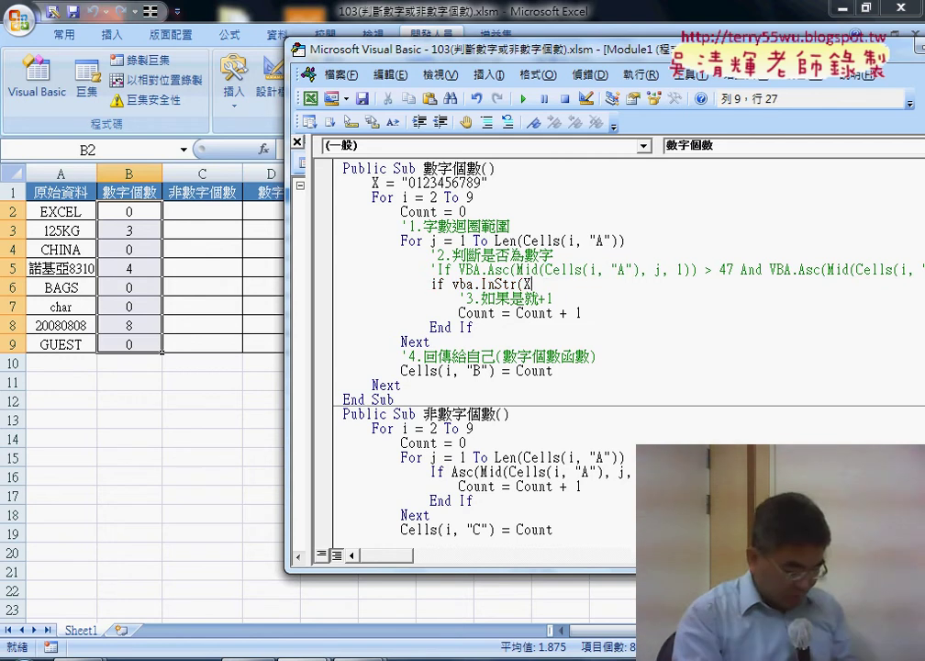
type(",")
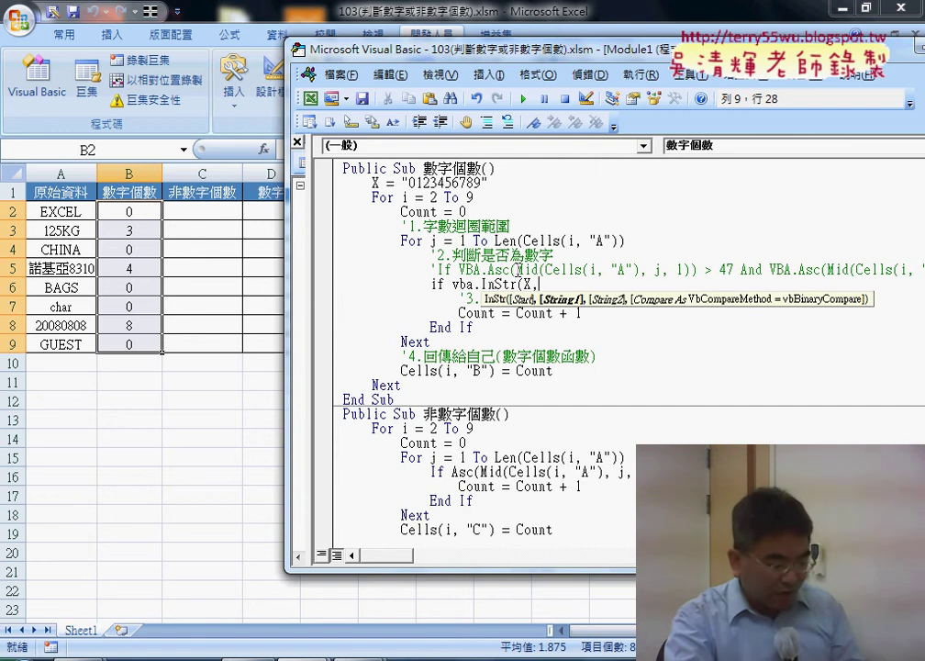
left_click(519, 270)
left_click(449, 406)
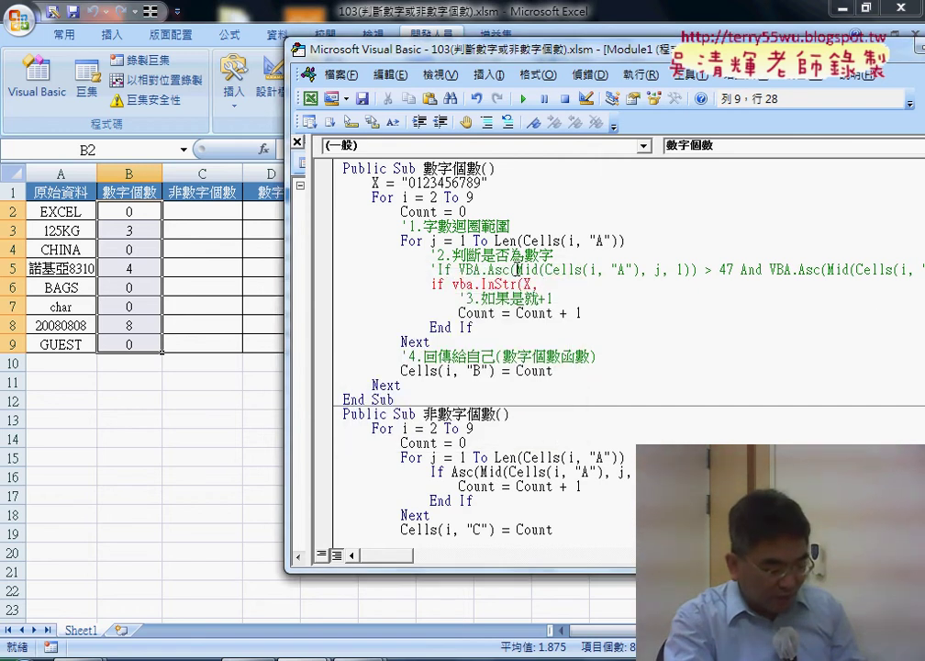
Step: Copy Mid(Cells(i, "A"), j, 1) from the comment and paste it after InStr(X,
left_click_drag(518, 269, 689, 270)
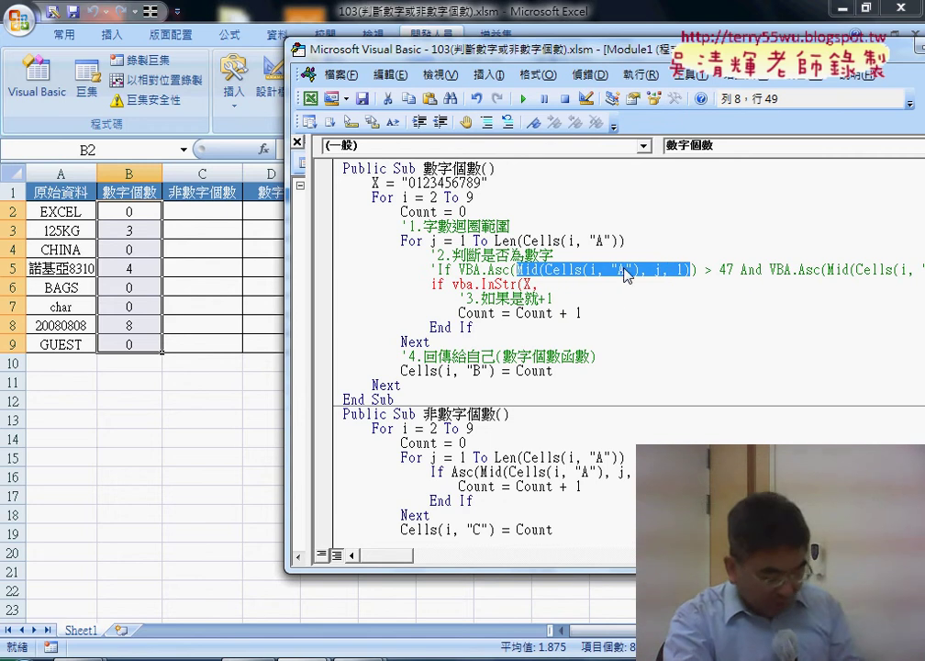
key("ctrl+c")
left_click(620, 285)
key("ctrl+v")
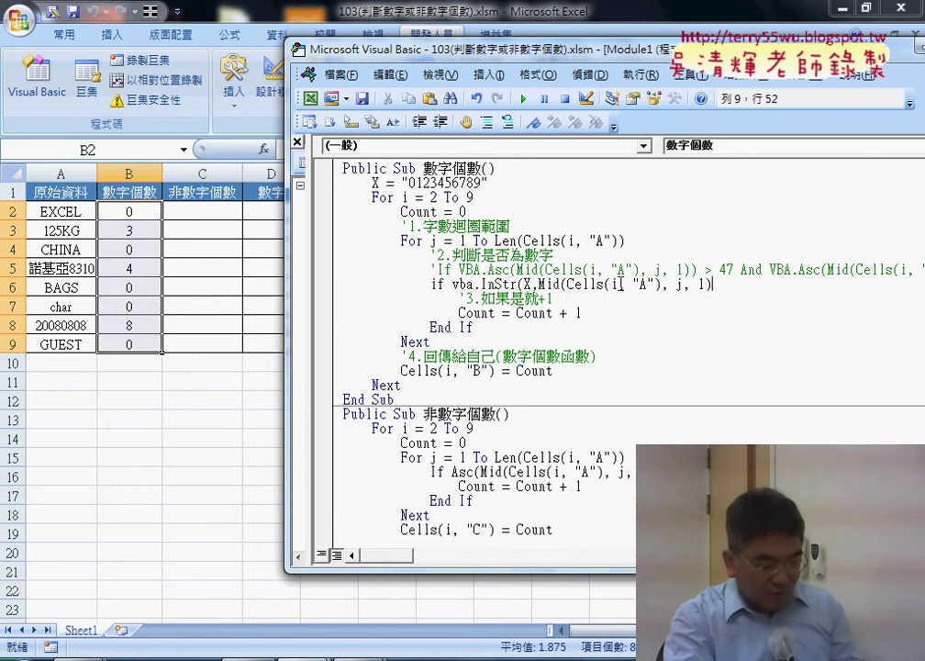
double_click(527, 284)
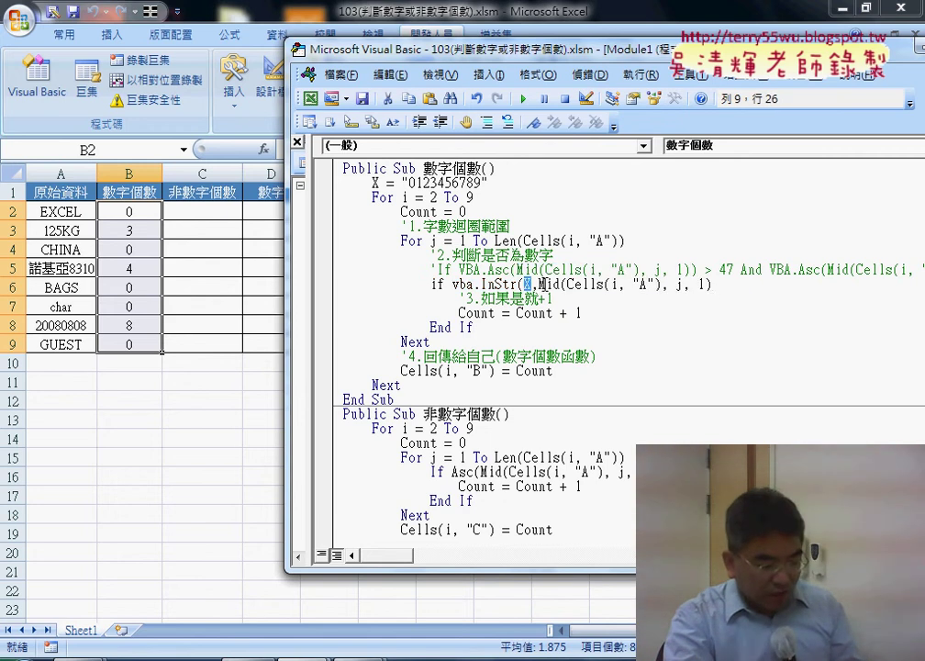
left_click_drag(538, 285, 690, 287)
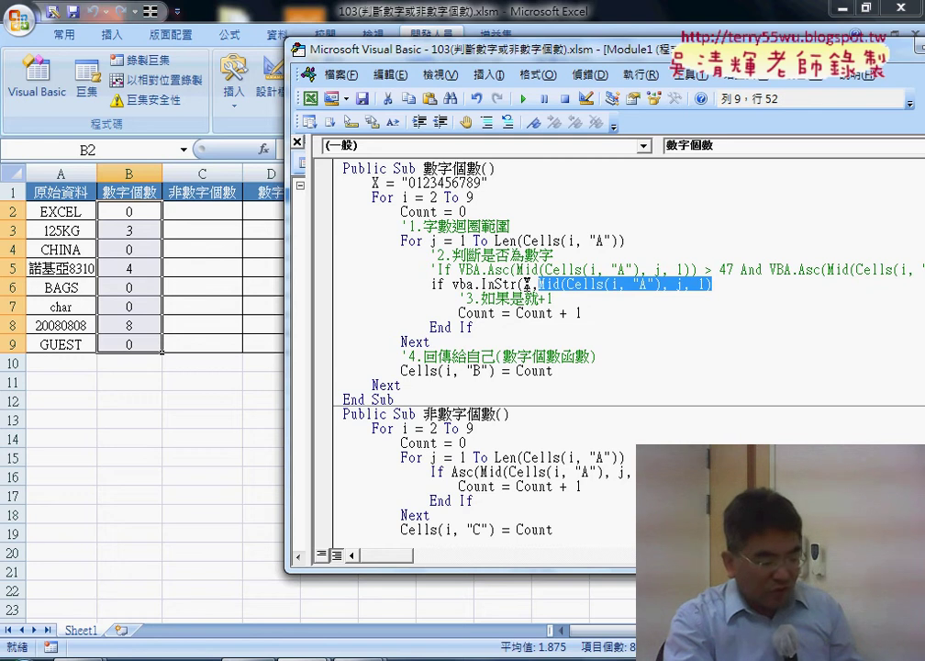
left_click(729, 283)
Step: Complete the line as If VBA.InStr(X, Mid(Cells(i, "A"), j, 1)) <> 0 Then and commit it
type(")")
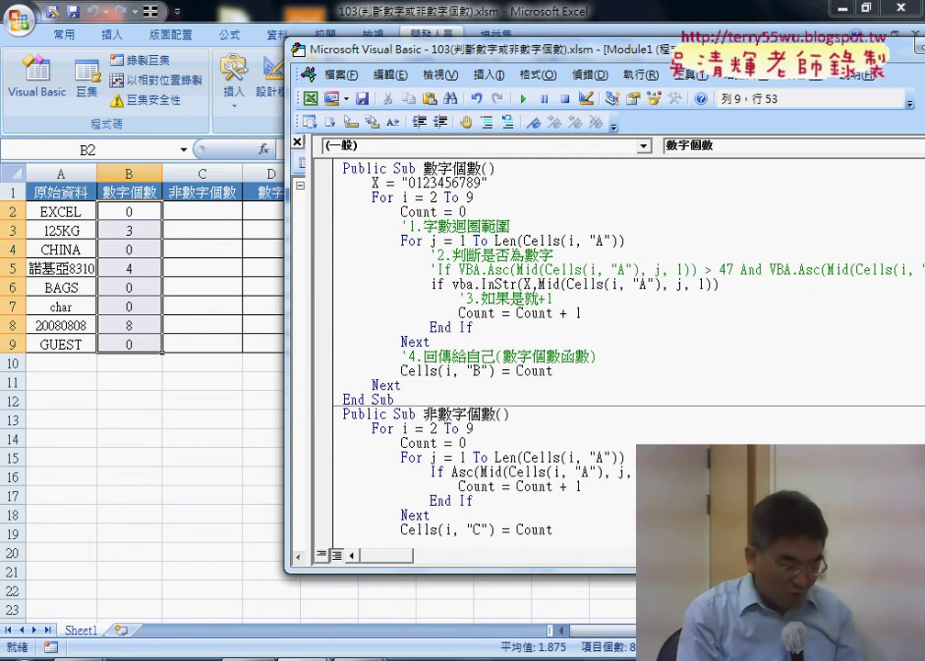
type("<>")
type("0")
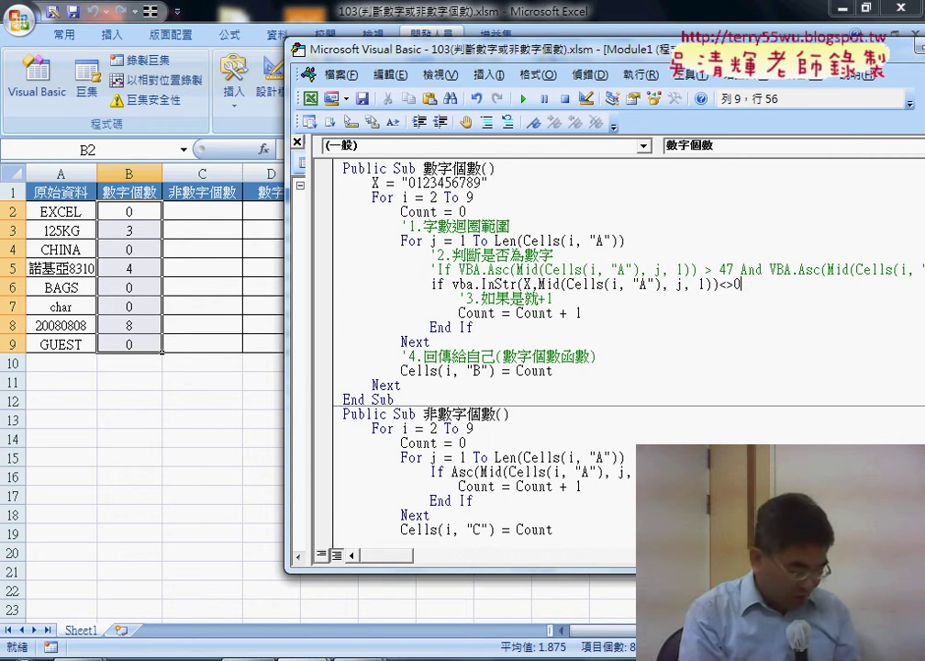
type(" the")
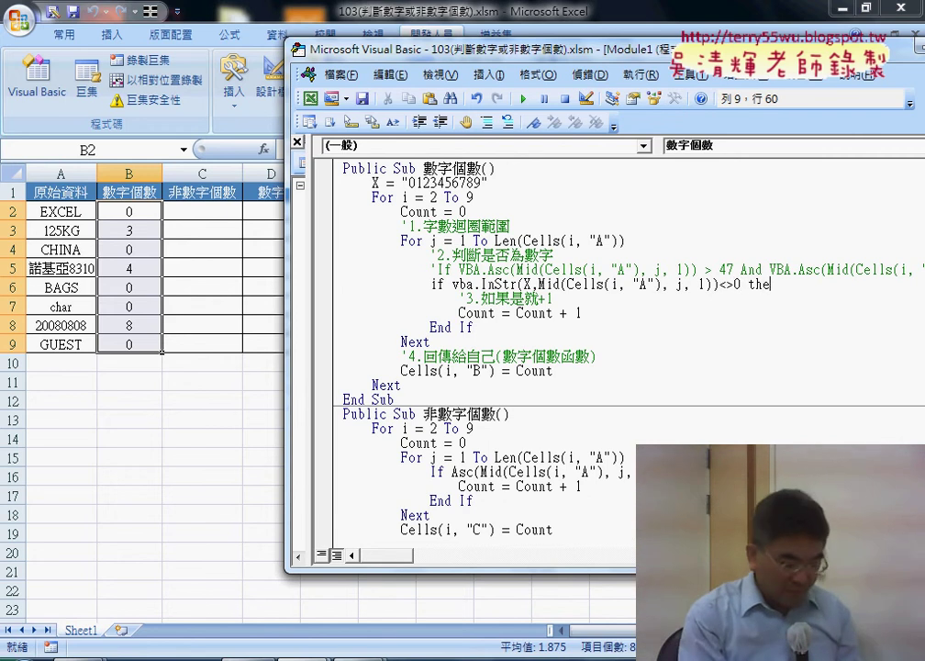
type("n")
key("Down")
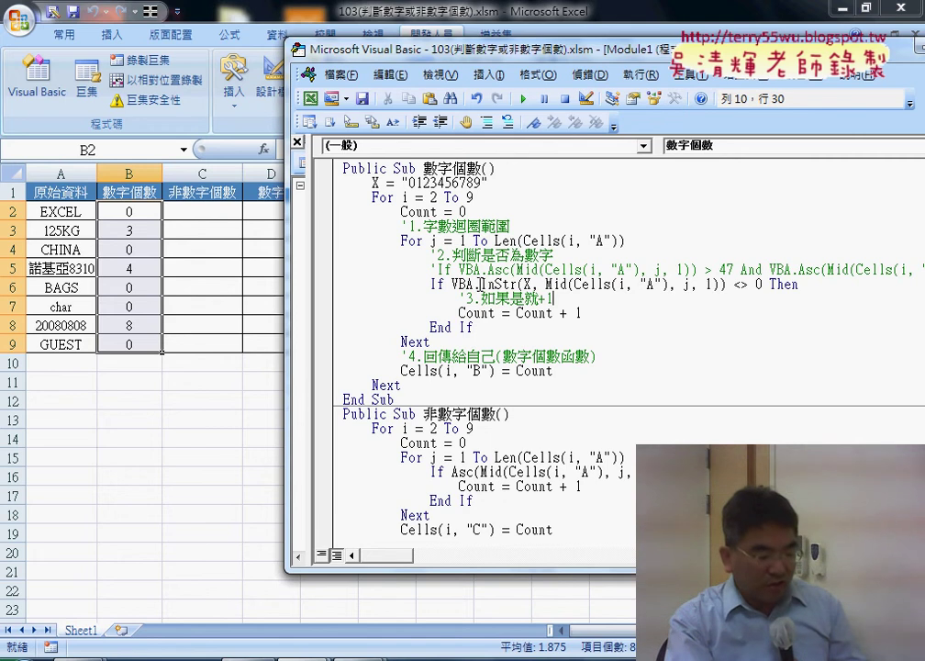
double_click(495, 285)
double_click(529, 285)
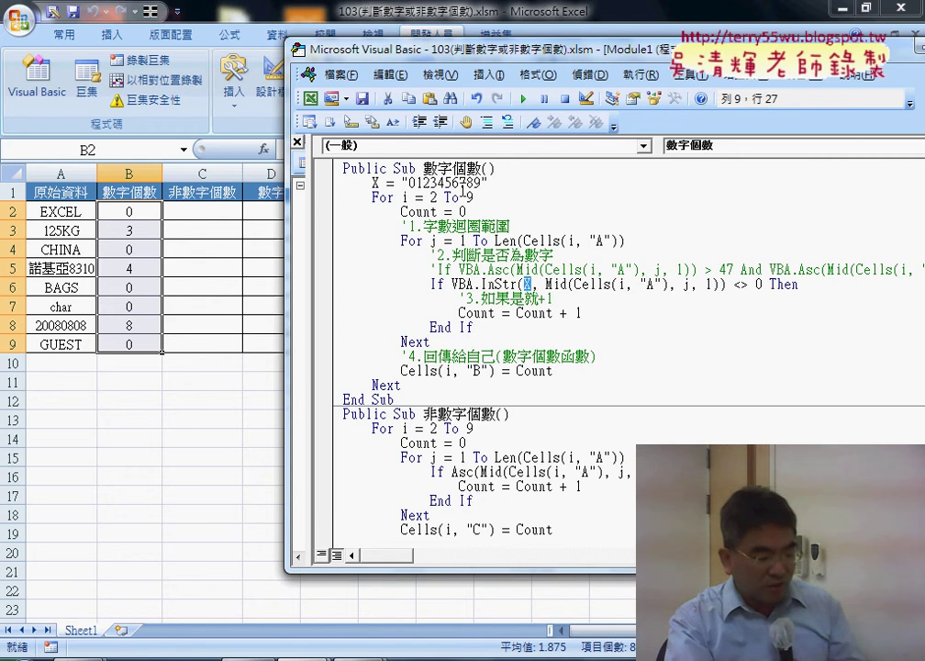
left_click_drag(546, 285, 720, 284)
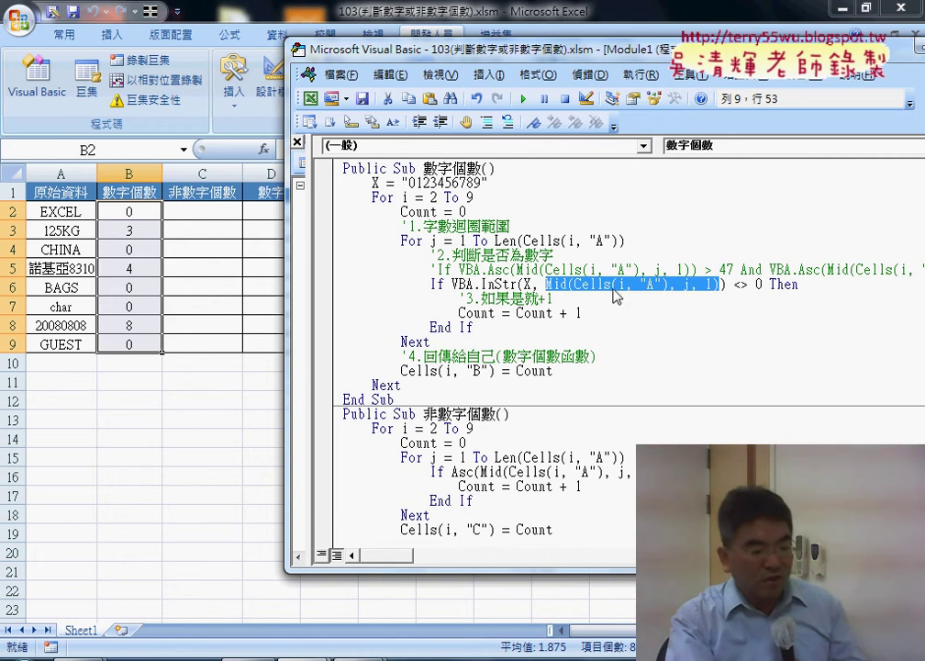
left_click_drag(733, 284, 764, 285)
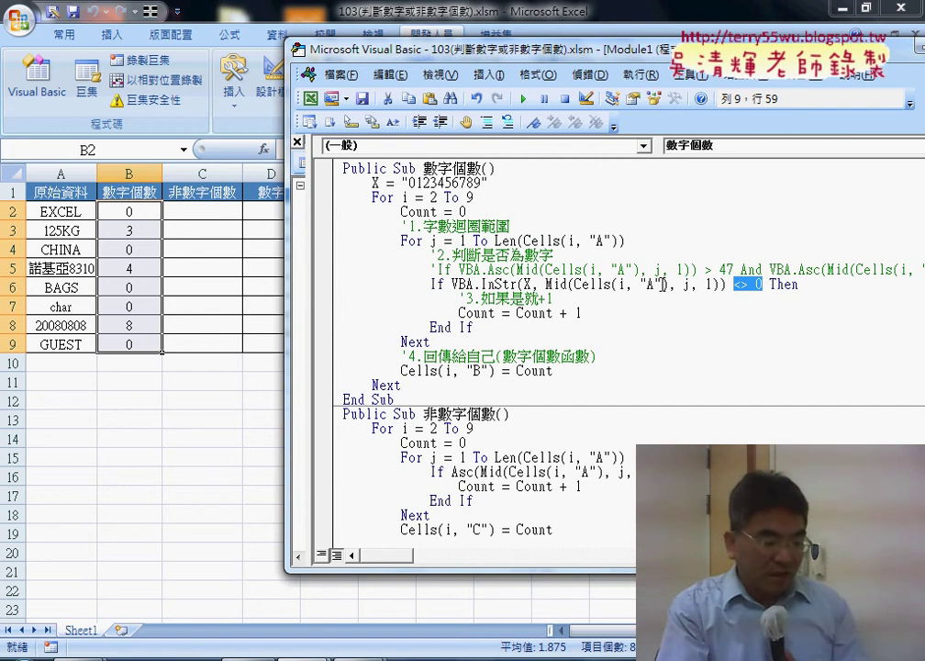
left_click_drag(582, 313, 517, 313)
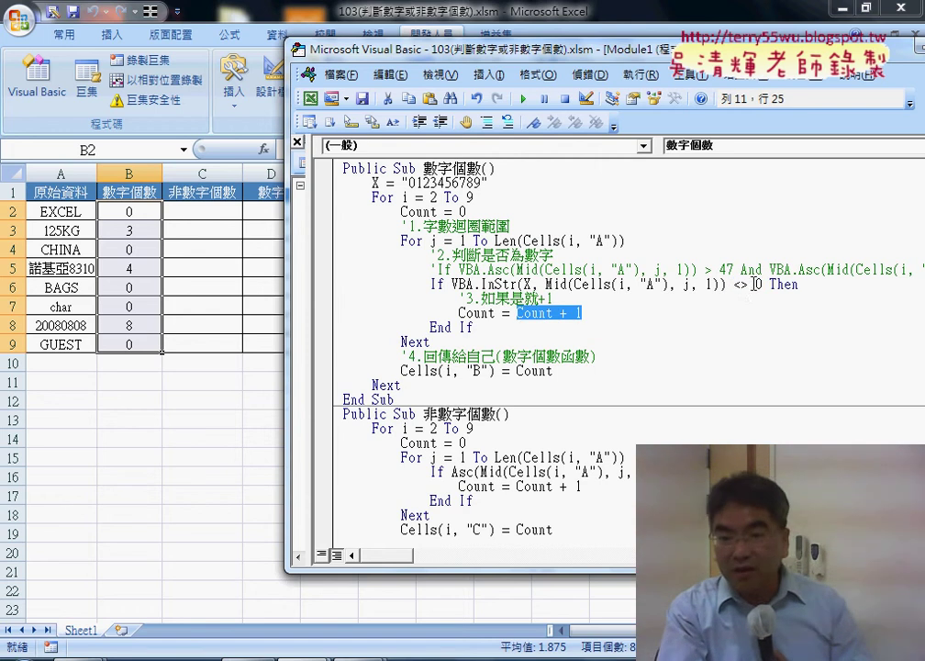
left_click_drag(729, 284, 763, 285)
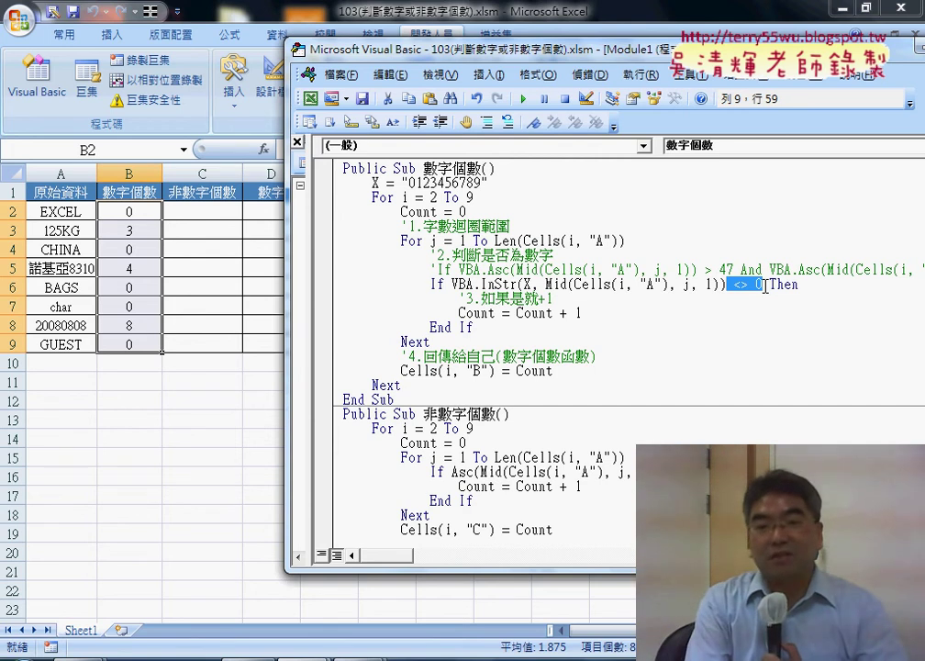
left_click(533, 284)
double_click(529, 285)
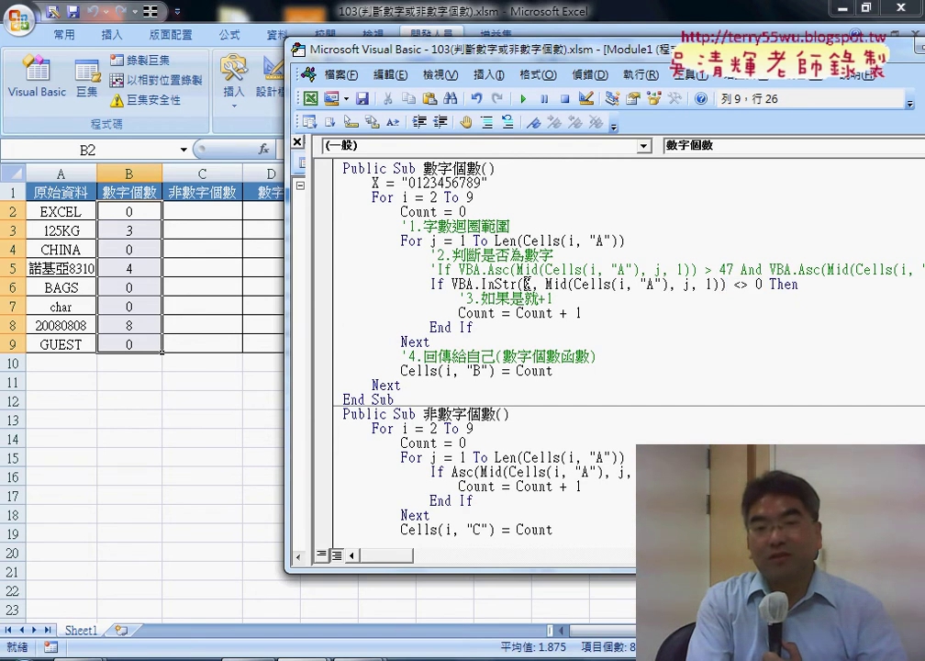
left_click_drag(401, 183, 491, 182)
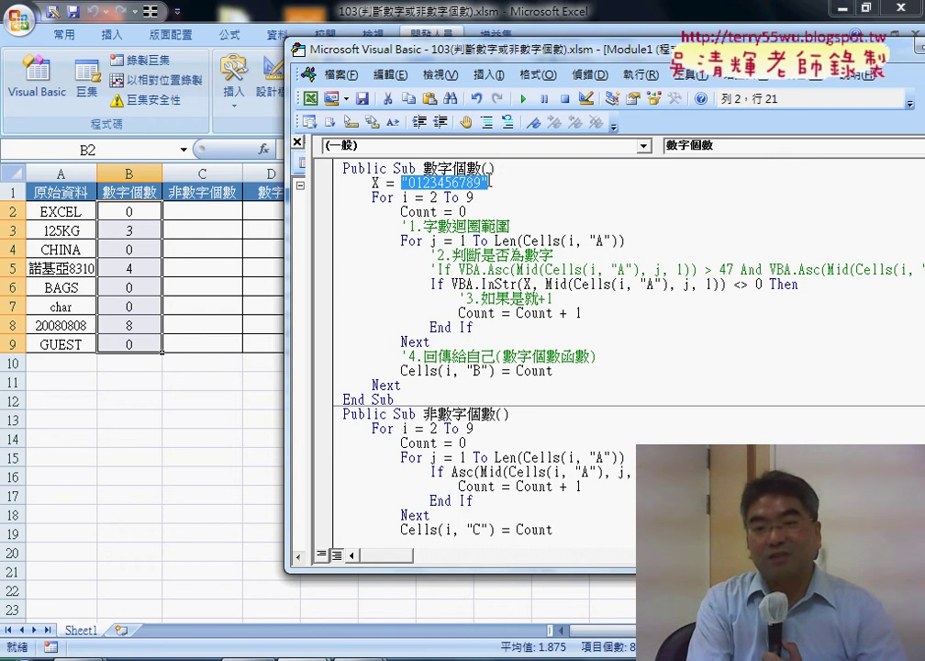
left_click_drag(546, 284, 722, 285)
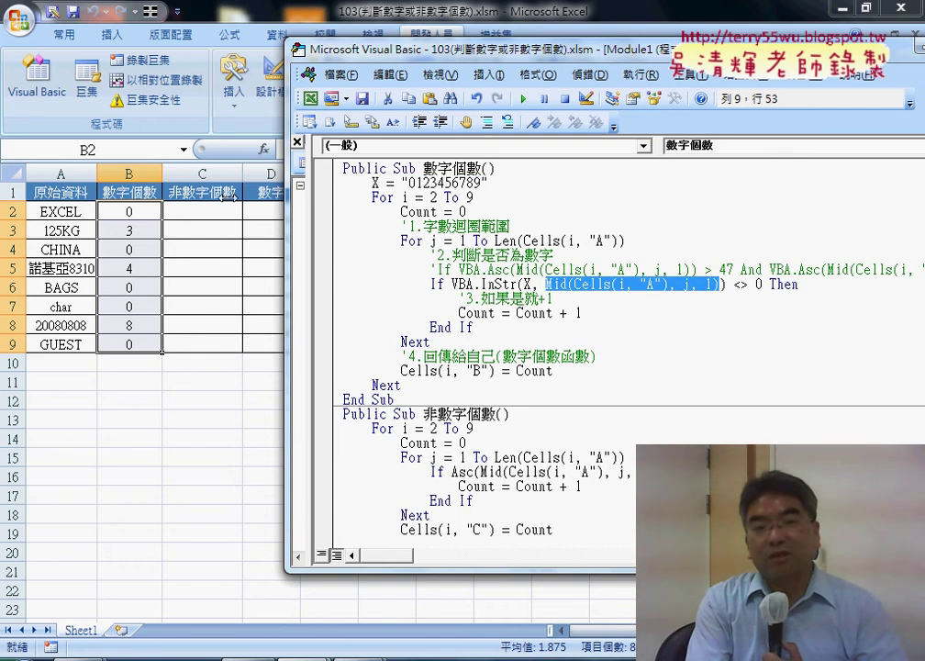
left_click_drag(402, 182, 489, 183)
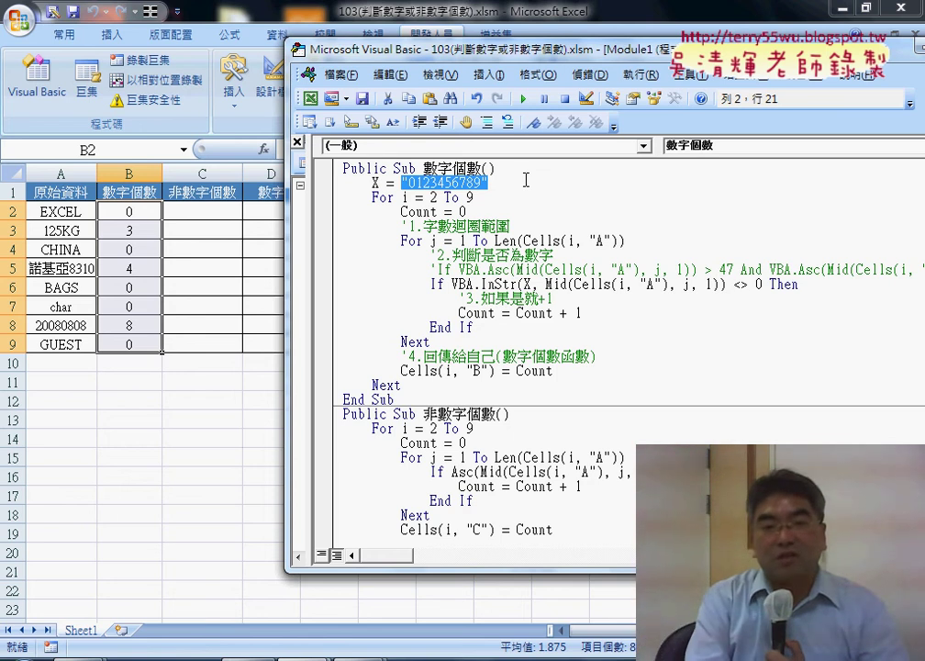
left_click(333, 183)
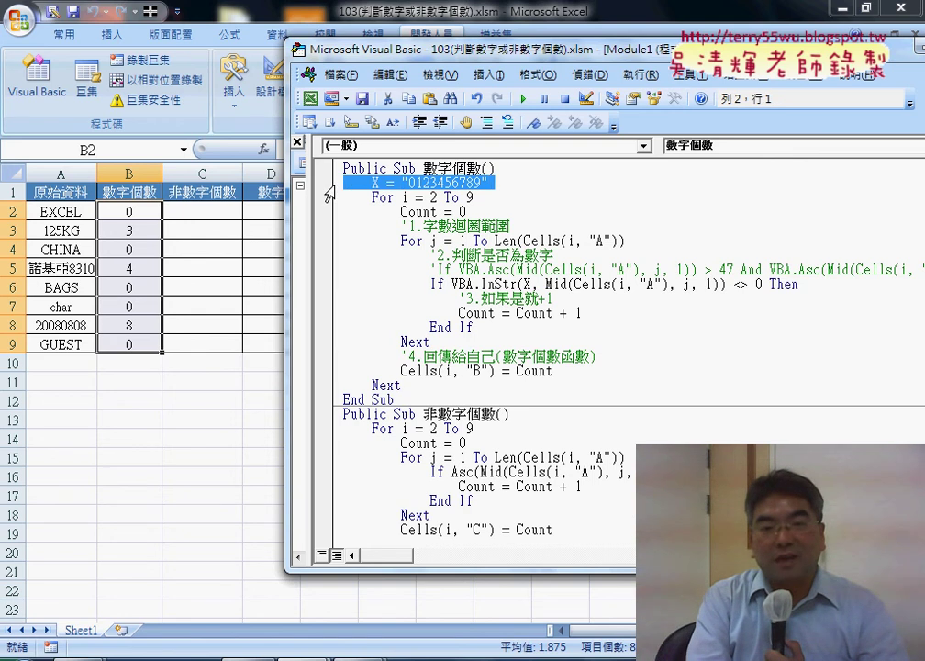
left_click(328, 289)
left_click(493, 284)
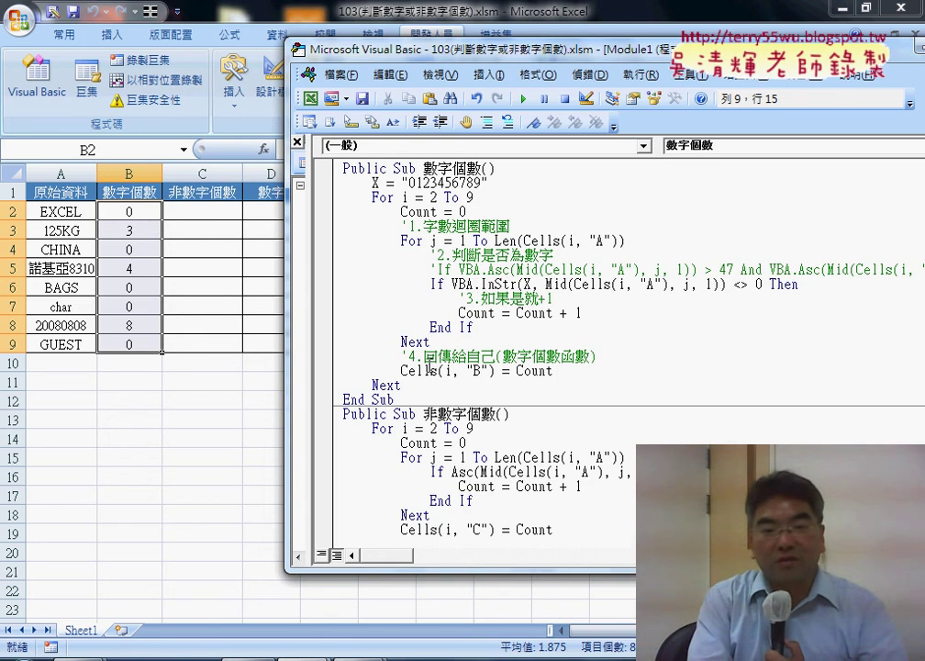
Step: Change the output to Cells(i, "C") and run 數字個數, filling C2:C9 with 0,3,0,4,0,0,8,0
double_click(477, 371)
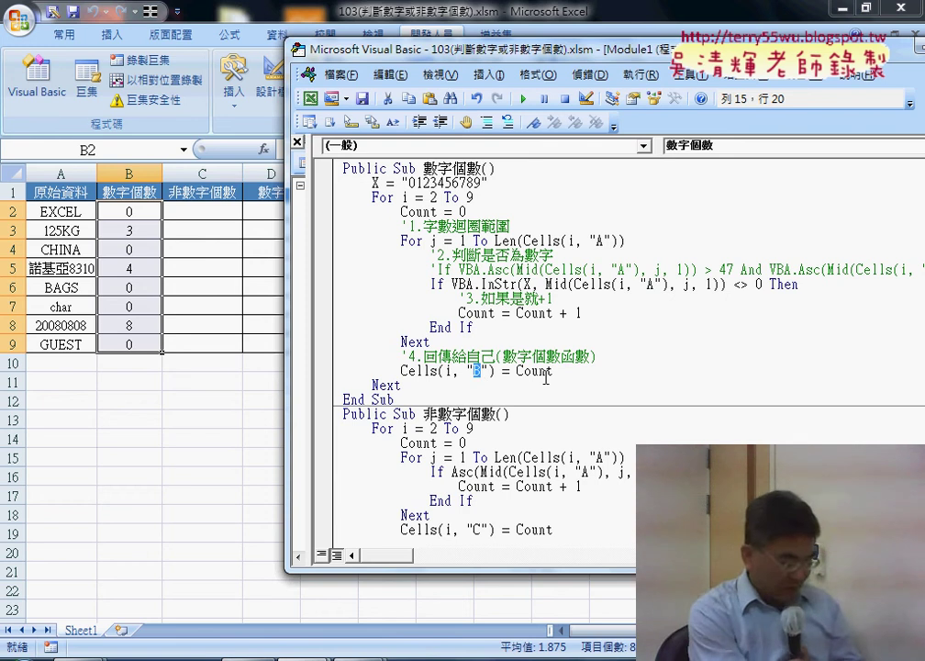
type("C")
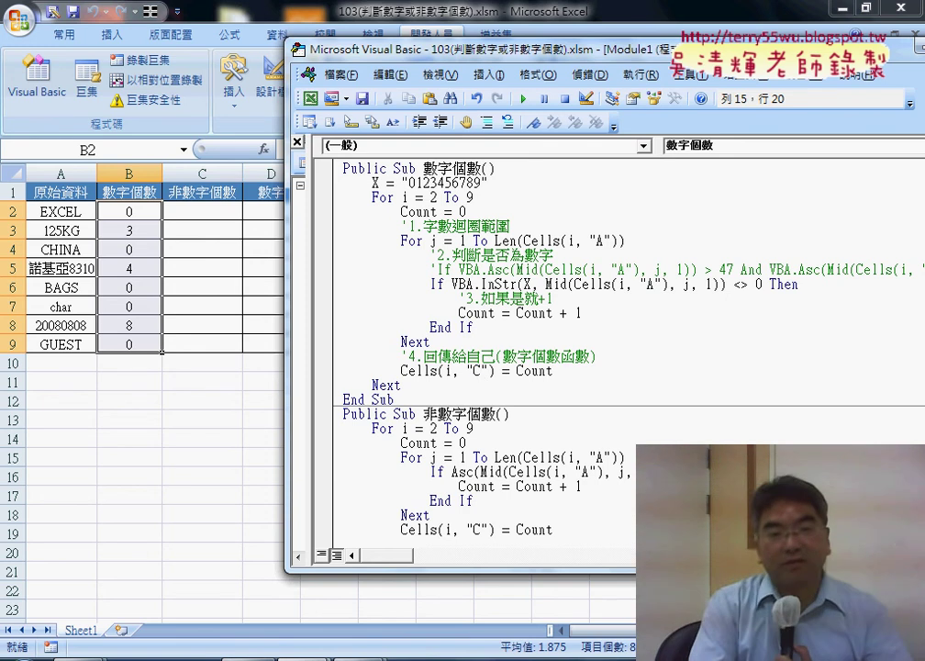
left_click(430, 270)
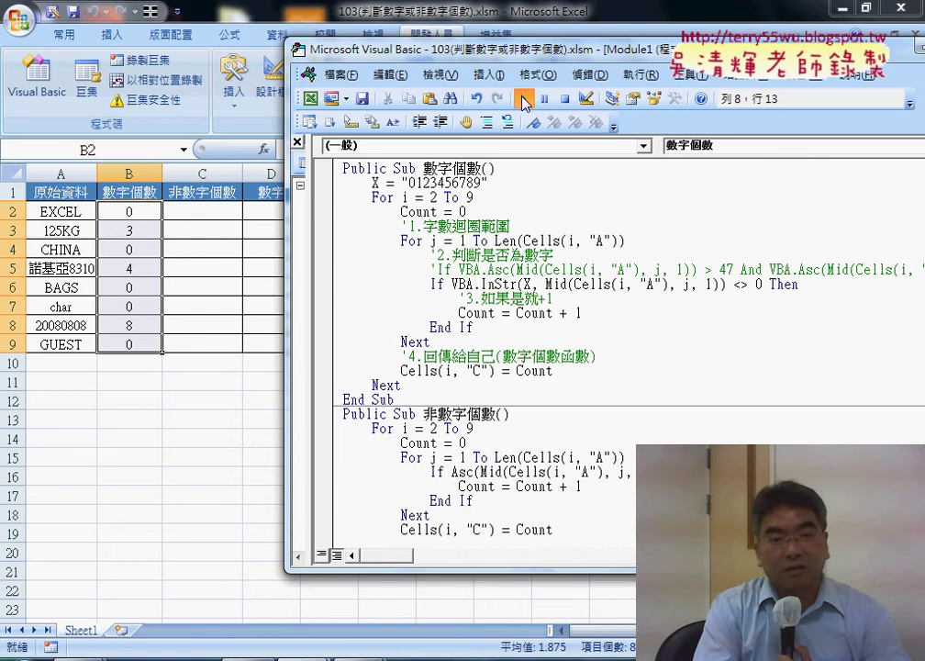
left_click(524, 100)
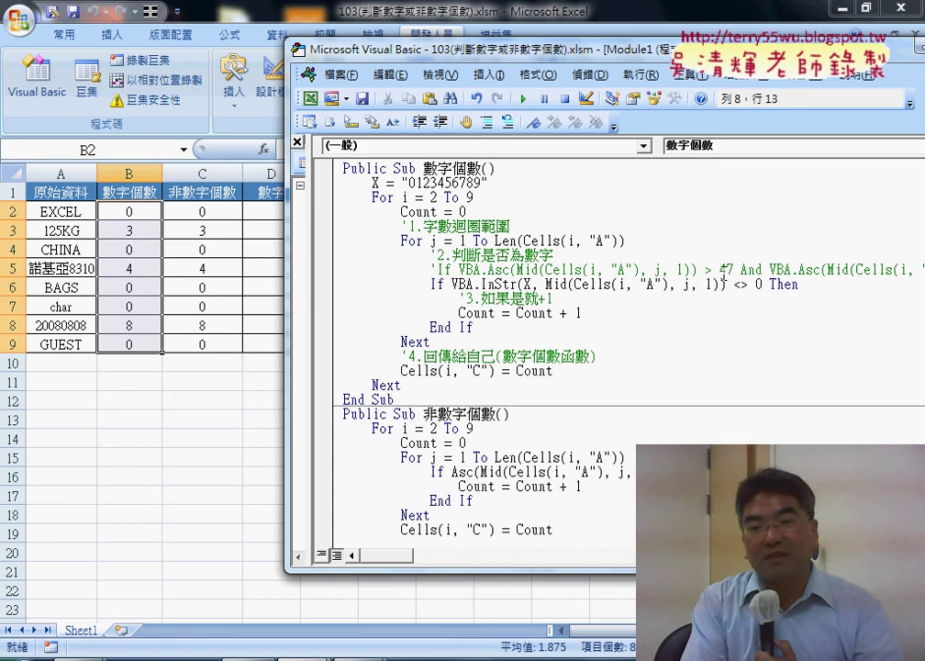
mouse_move(762, 269)
left_mouse_down()
mouse_move(459, 271)
mouse_move(733, 286)
left_mouse_up()
key("shift+Left")
key("shift+Left")
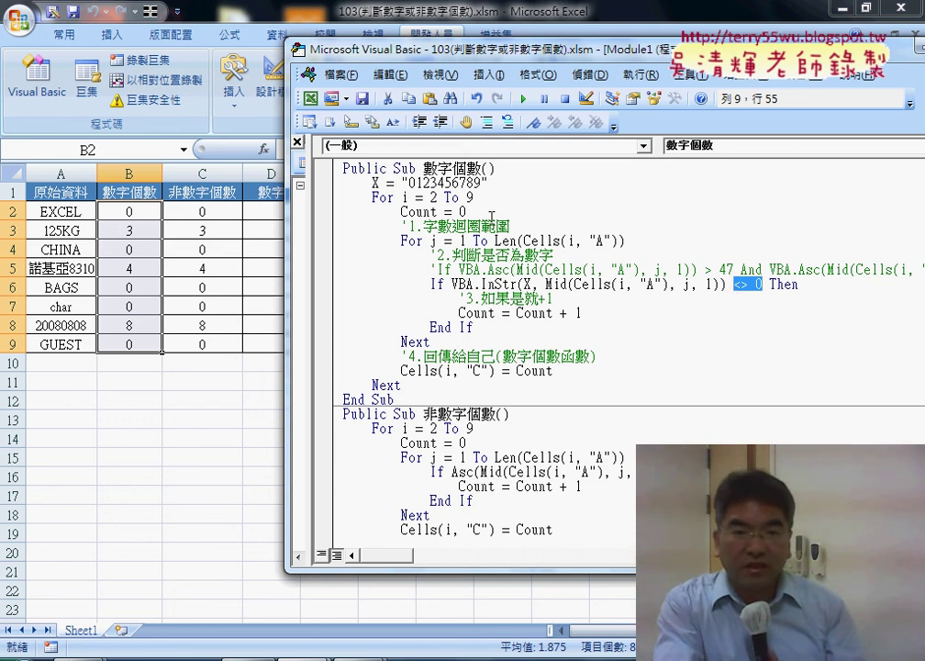
left_click(326, 183)
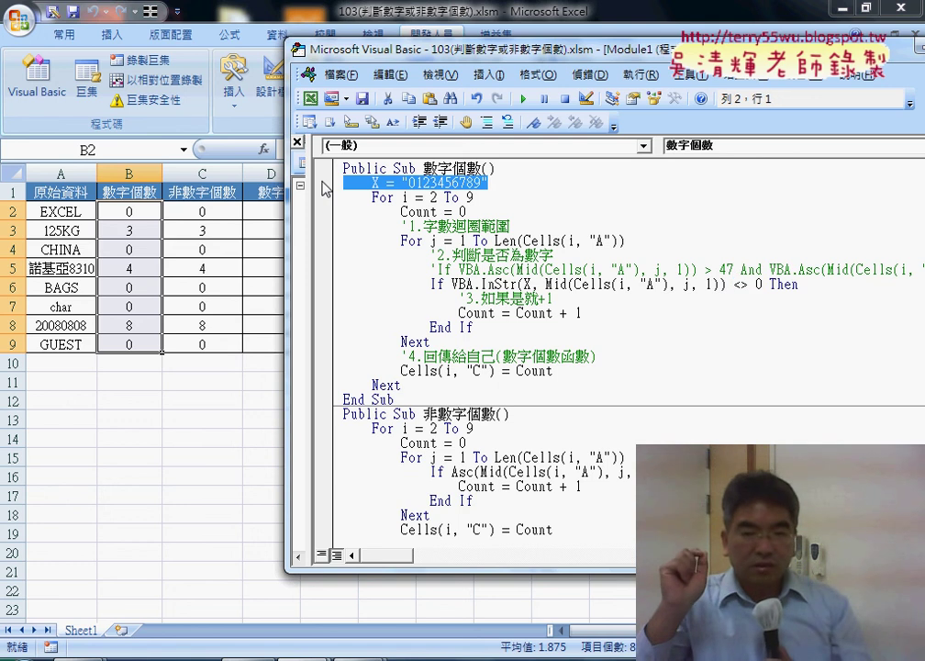